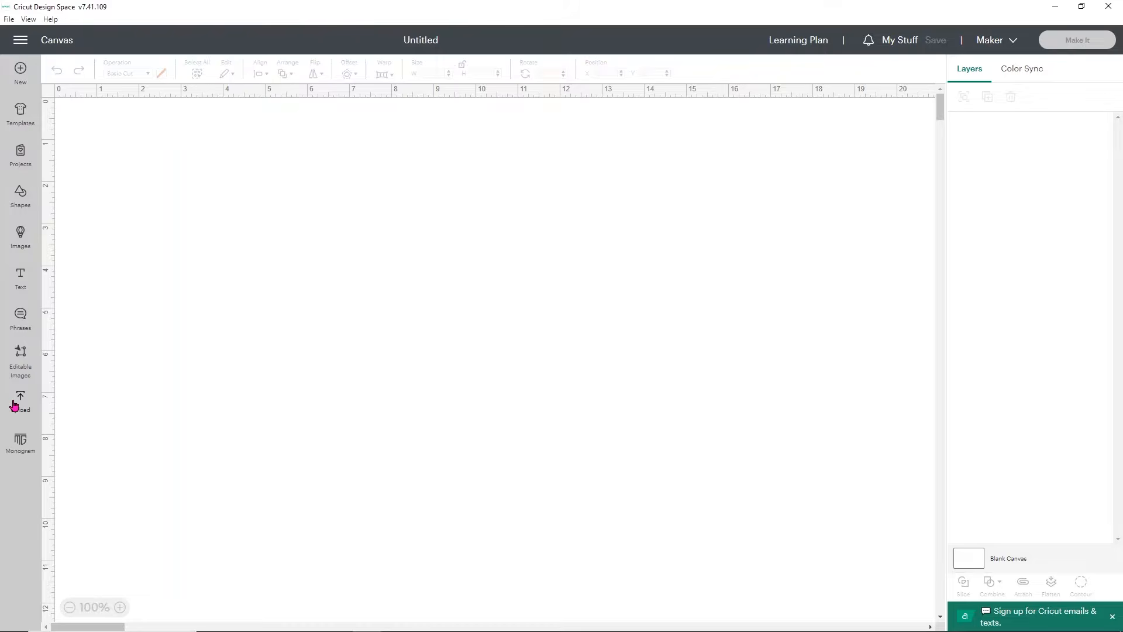
Choose the Phoenix Rising file from the computer as a new image upload.
{"action": "left_click", "coordinate": [20, 398]}
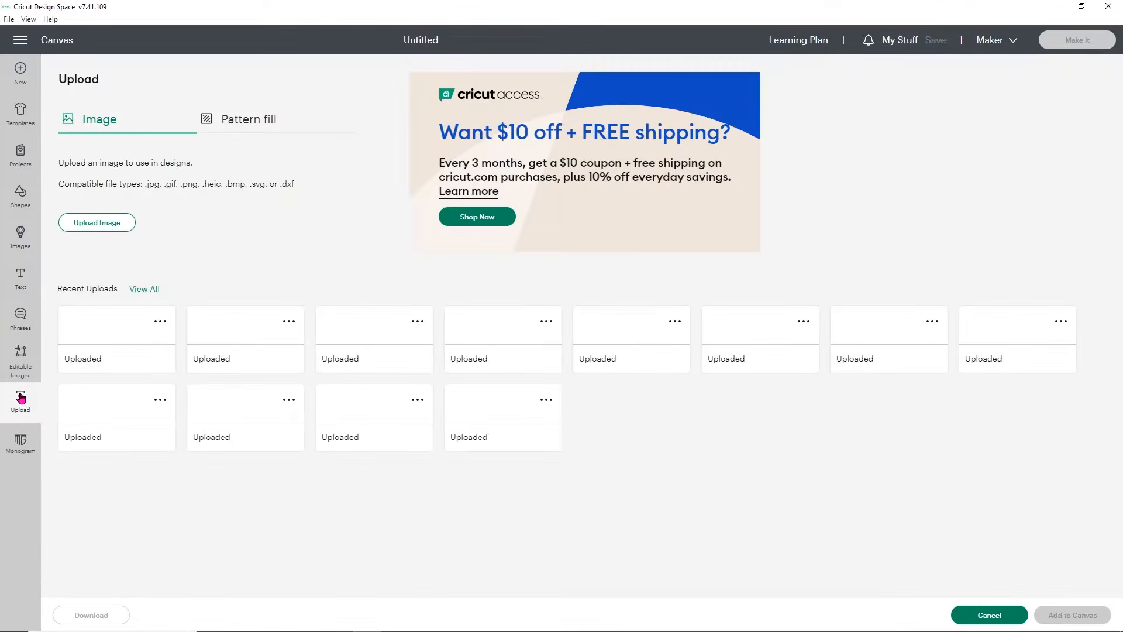
{"action": "left_click", "coordinate": [98, 224]}
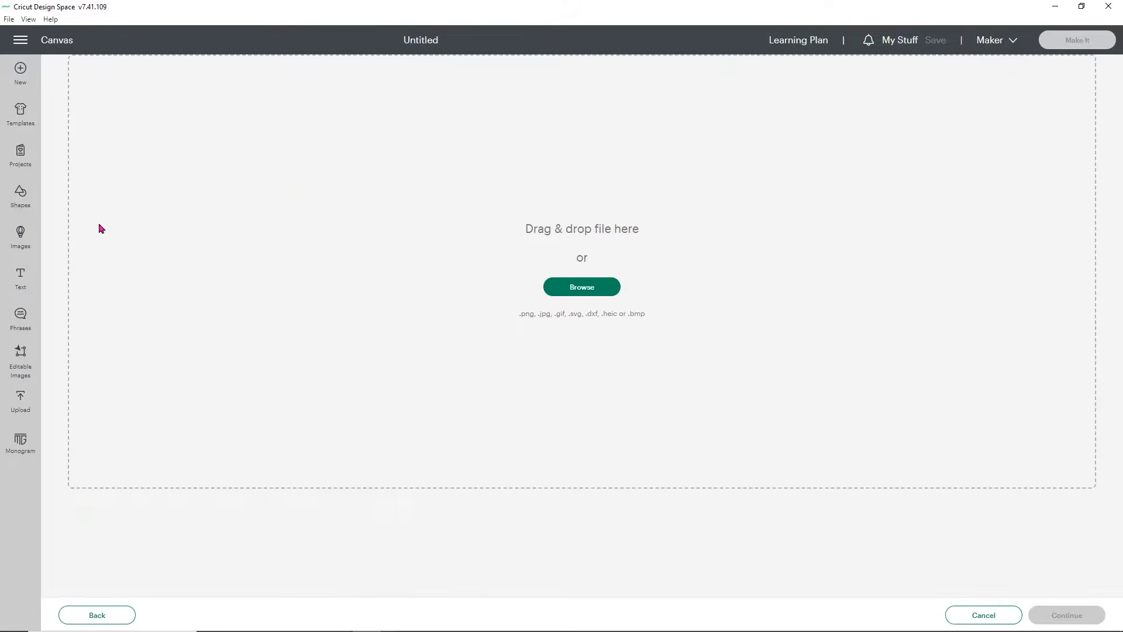
{"action": "left_click", "coordinate": [601, 291]}
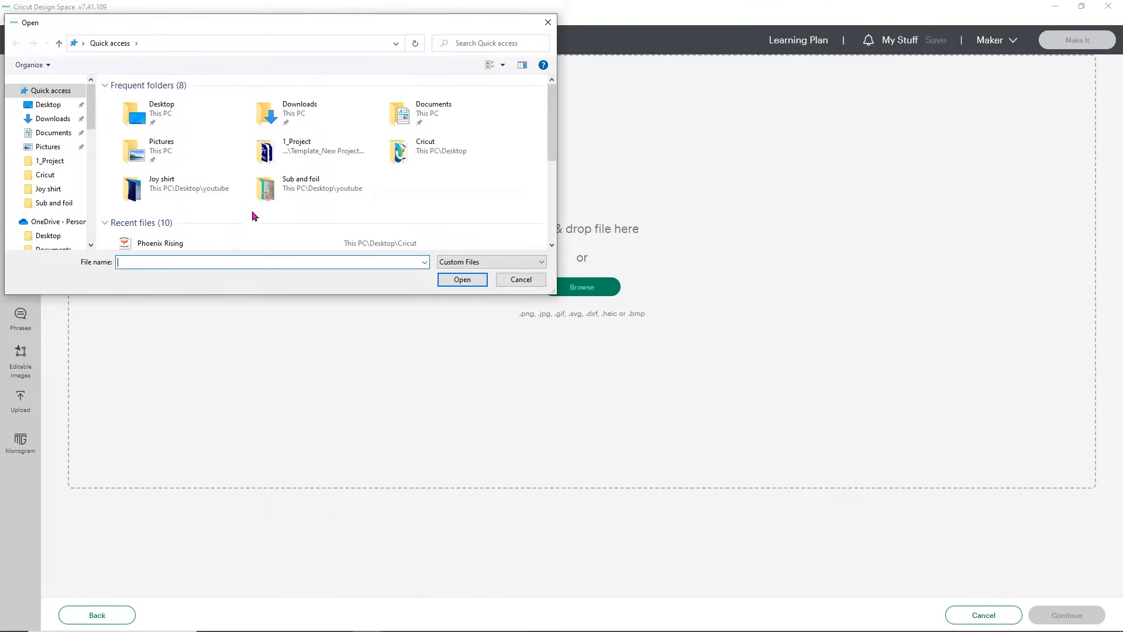
{"action": "double_click", "coordinate": [184, 242]}
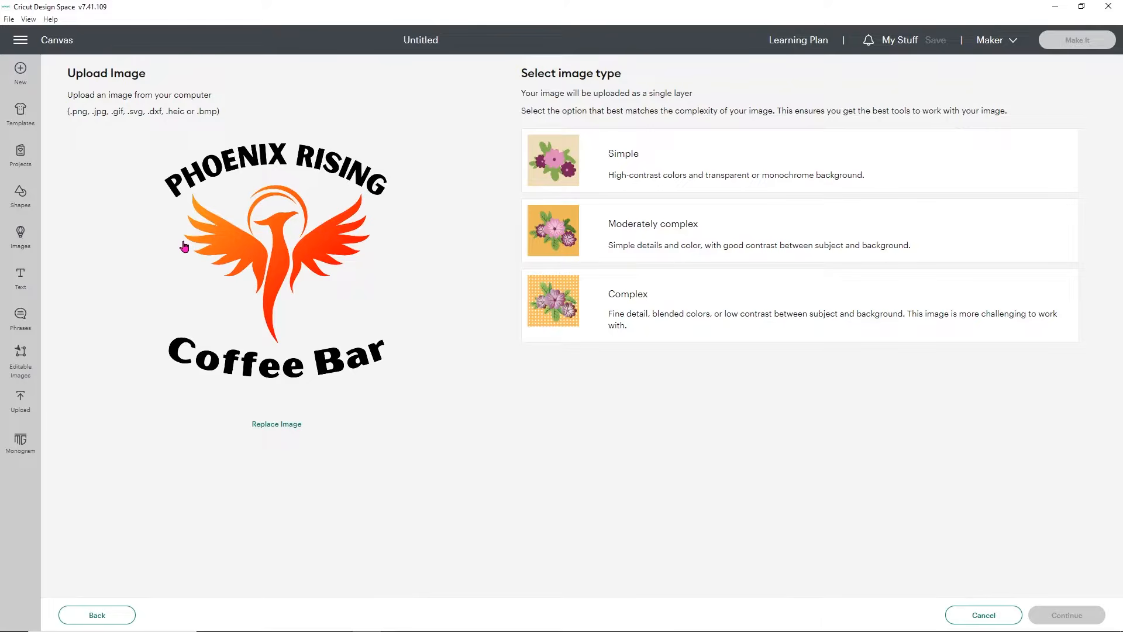
Upload the Phoenix Rising design as a Complex, Print Then Cut image without removing any background.
{"action": "left_click", "coordinate": [686, 319]}
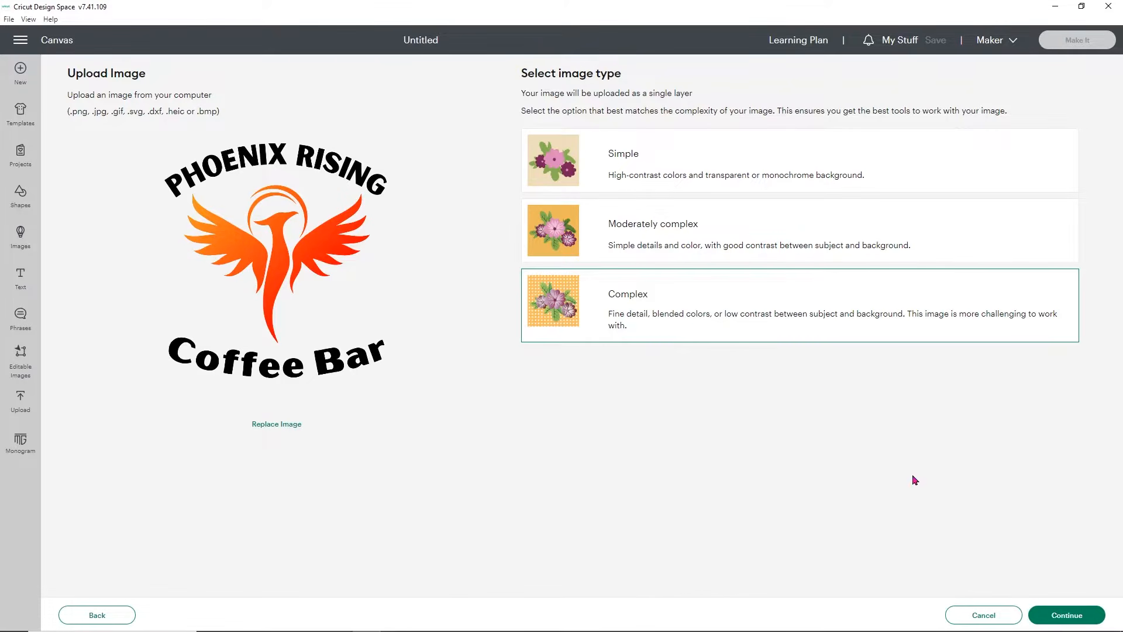
{"action": "left_click", "coordinate": [1048, 619]}
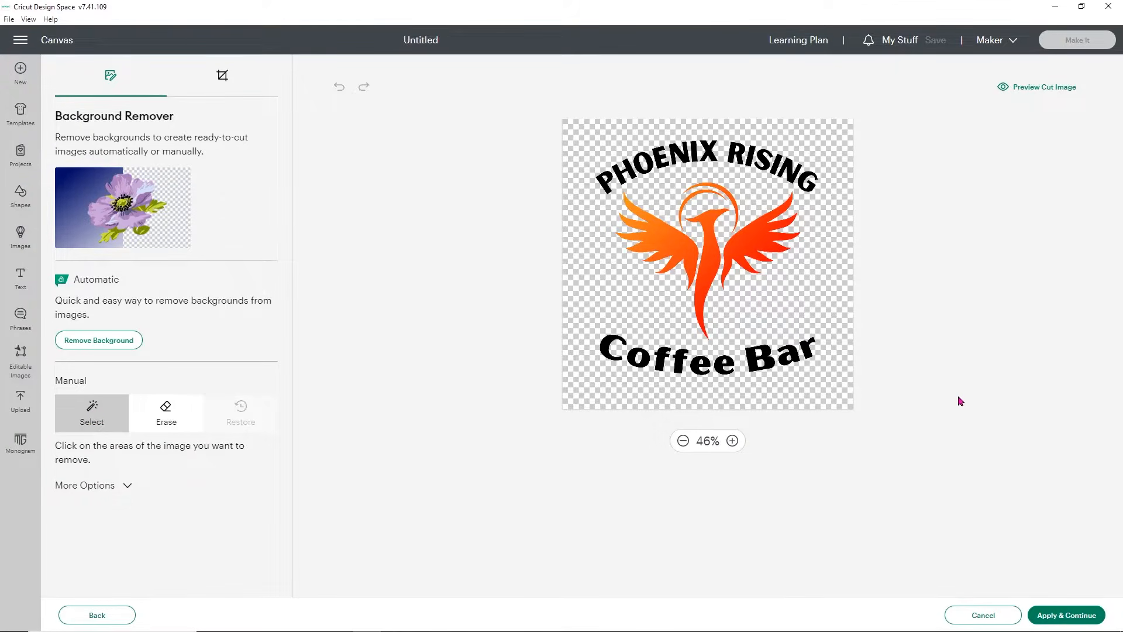
{"action": "left_click", "coordinate": [1045, 609]}
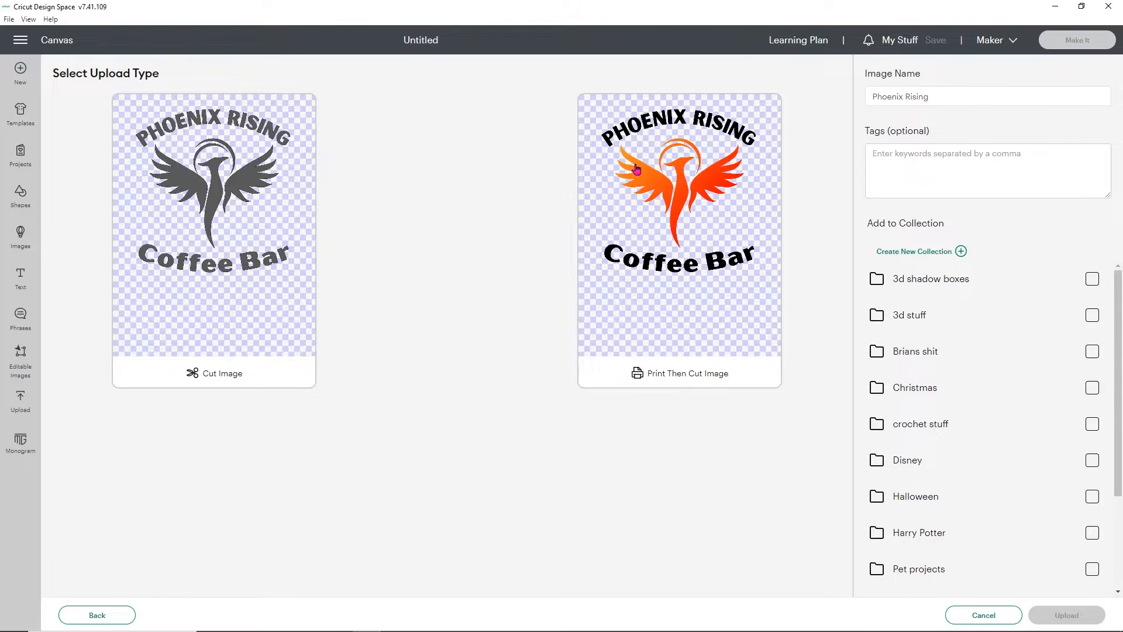
{"action": "left_click", "coordinate": [671, 337]}
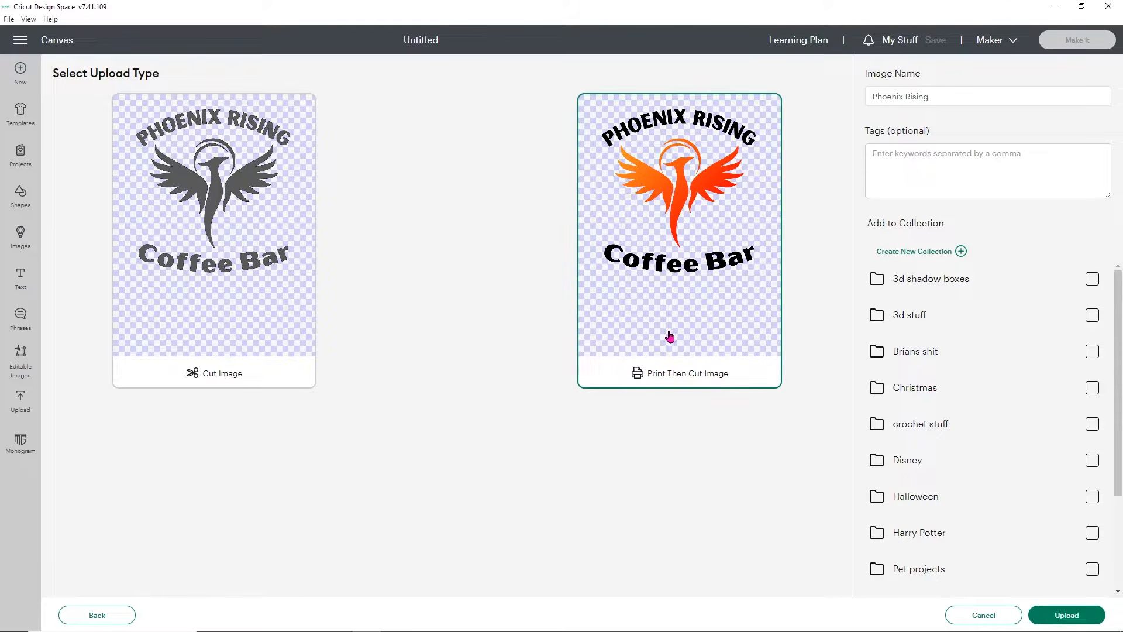
{"action": "left_click", "coordinate": [1056, 617]}
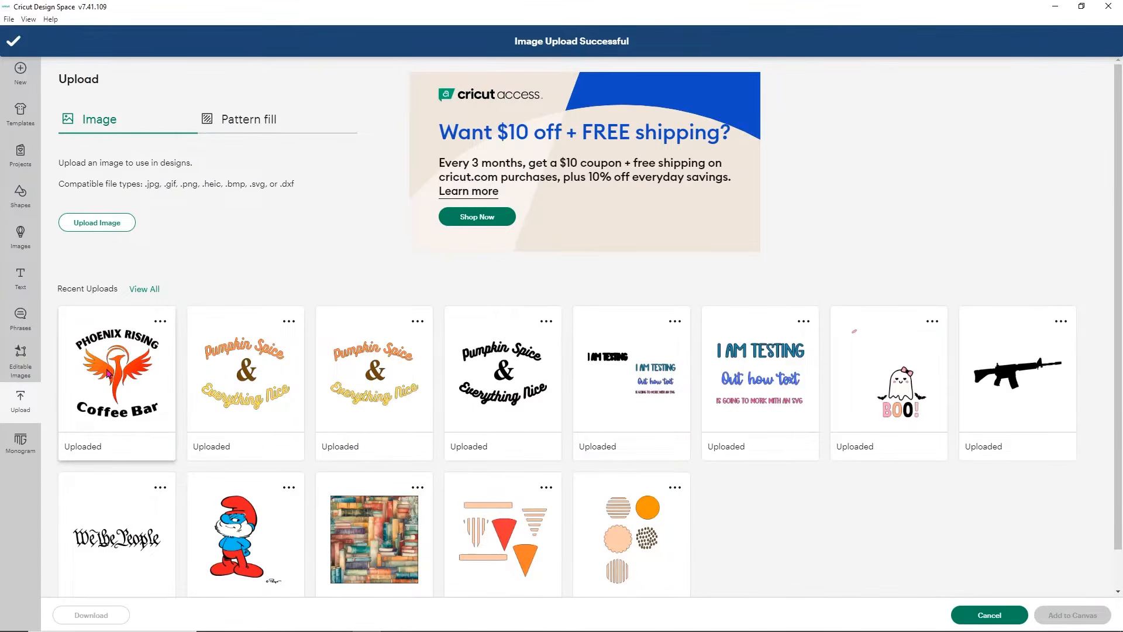
Add the uploaded Phoenix Rising image to the canvas and scale it down to about 4.9 by 5.18 in.
{"action": "left_click", "coordinate": [70, 314]}
{"action": "left_click", "coordinate": [1077, 614]}
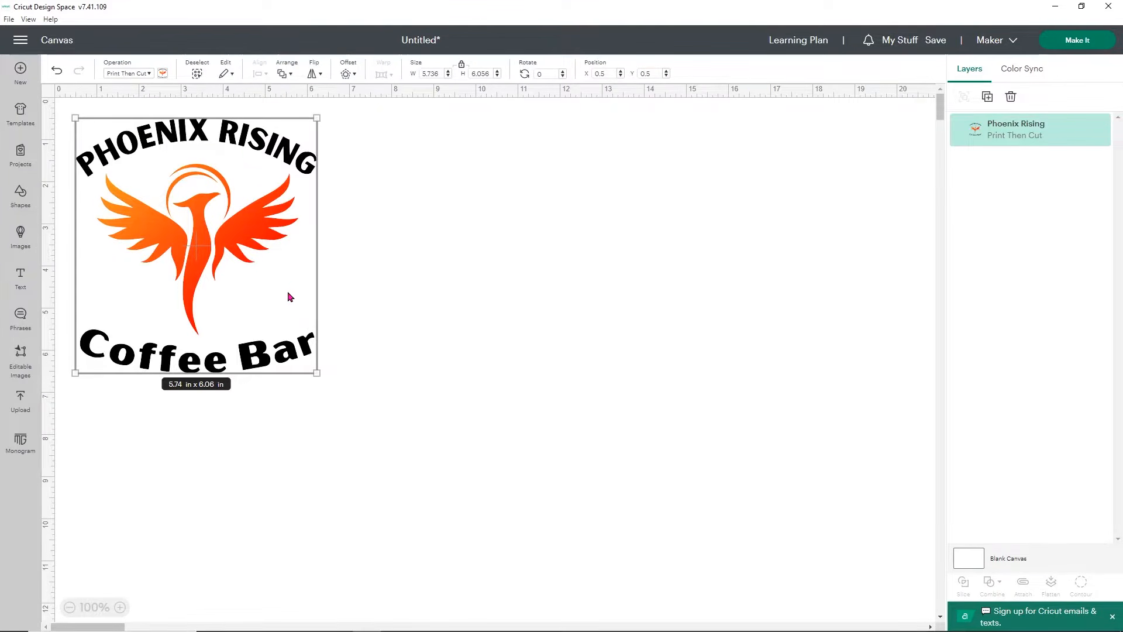
{"action": "left_click_drag", "start_coordinate": [317, 372], "coordinate": [283, 325]}
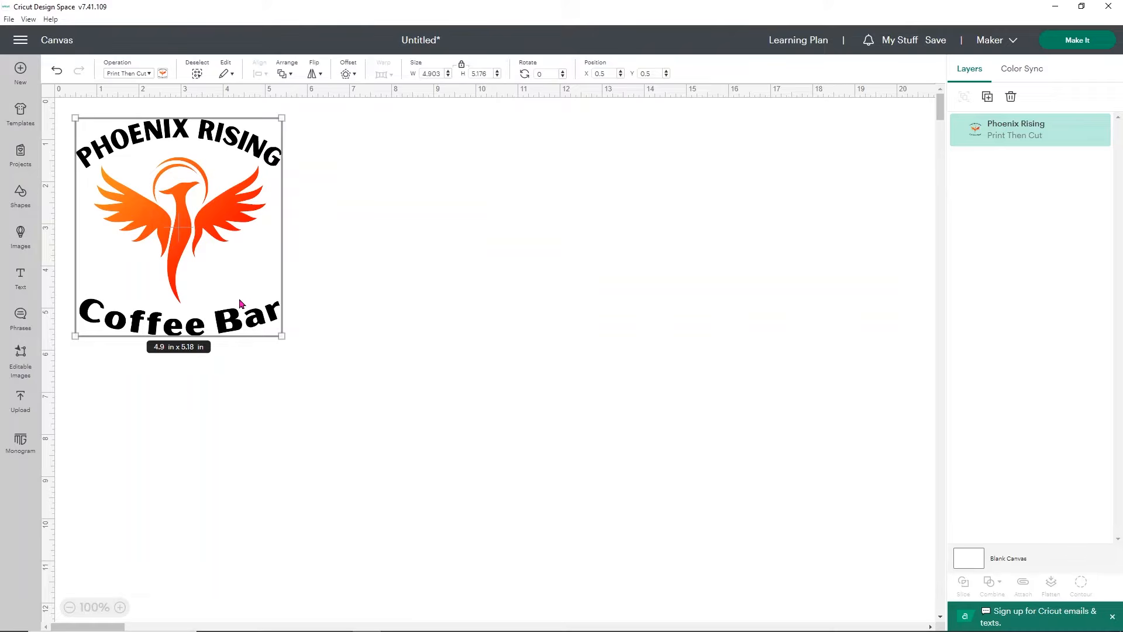
Duplicate the Phoenix Rising design and move the copy well clear of the original, to about X 13.97, Y 1.06 in.
{"action": "left_click", "coordinate": [989, 100]}
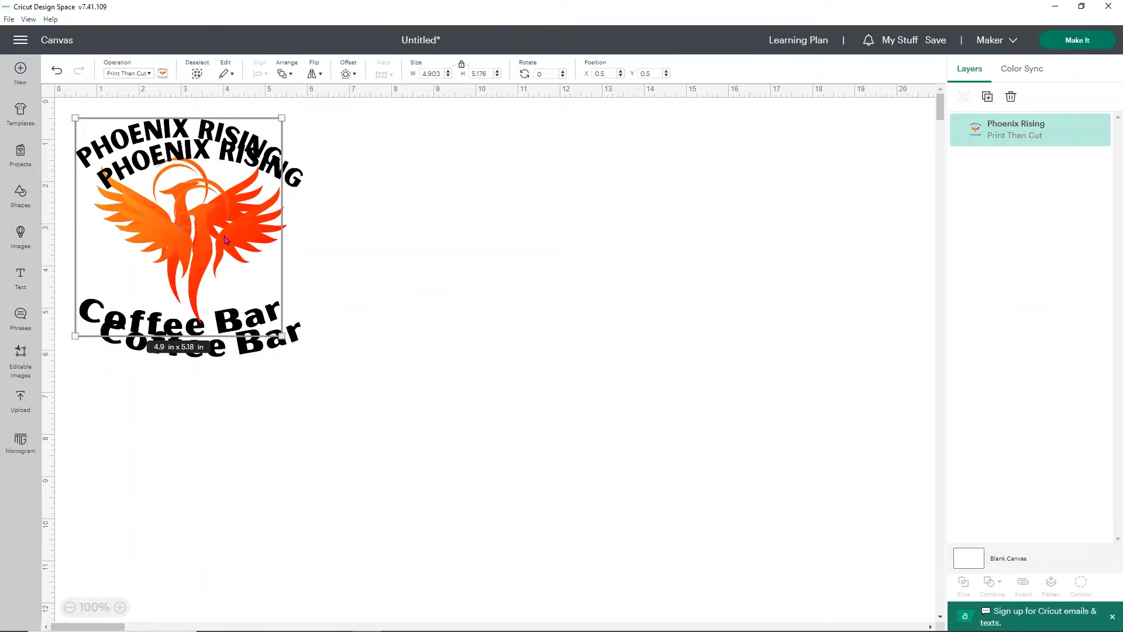
{"action": "left_click_drag", "start_coordinate": [235, 238], "coordinate": [486, 229]}
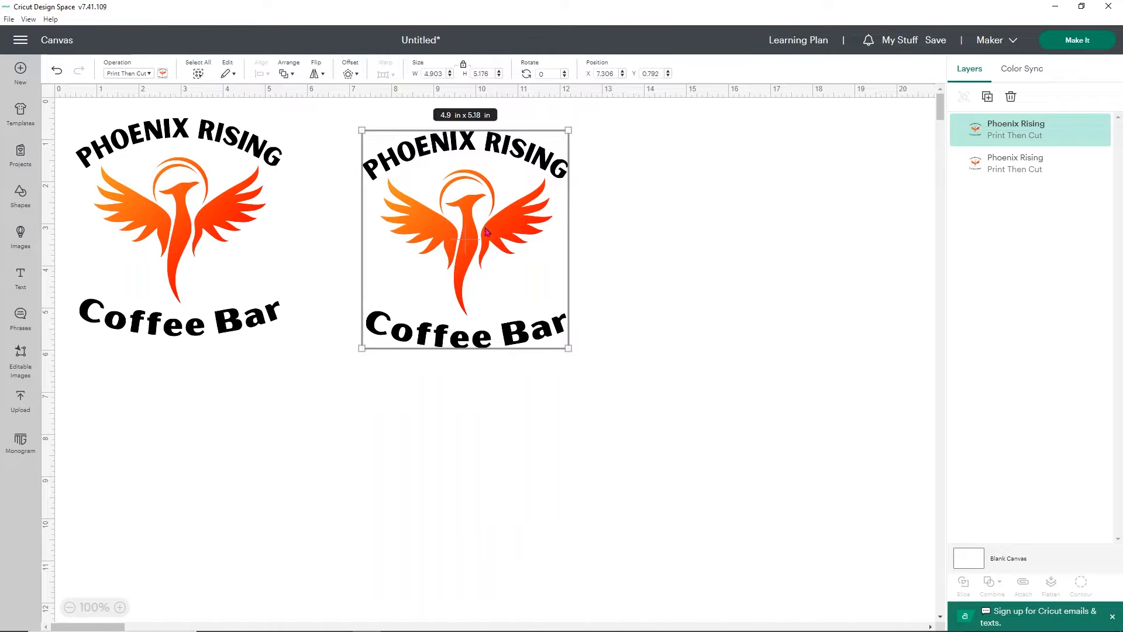
{"action": "left_click", "coordinate": [348, 73]}
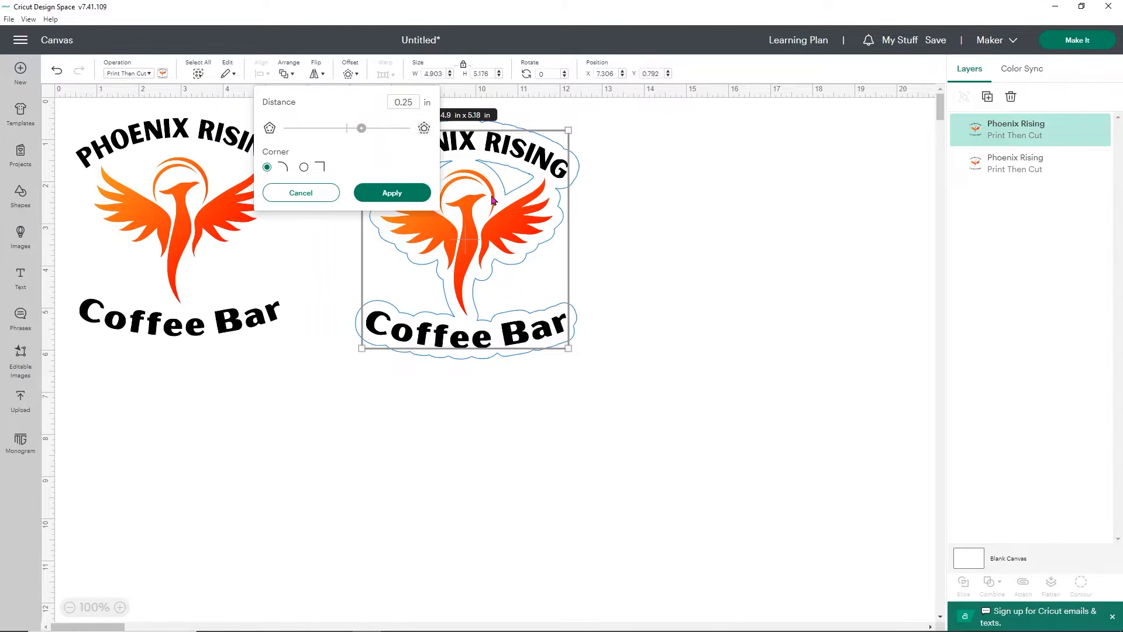
{"action": "left_click_drag", "start_coordinate": [491, 200], "coordinate": [752, 234]}
{"action": "left_click", "coordinate": [619, 349]}
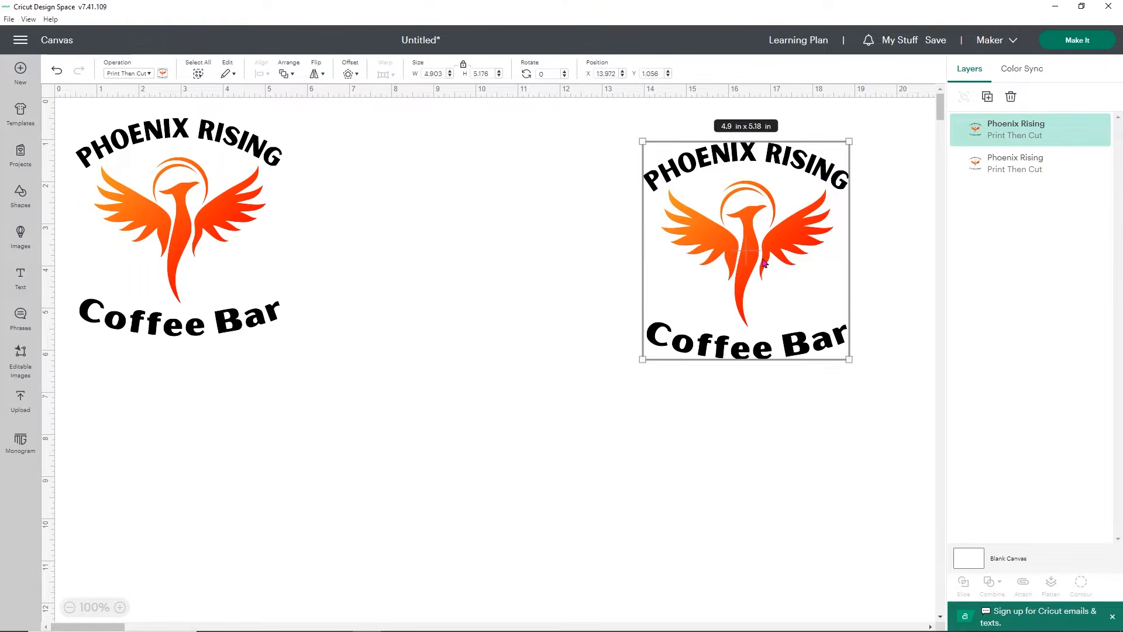
Add an offset with rounded corners at a distance of about 0.306 in around the copied design.
{"action": "left_click", "coordinate": [347, 74]}
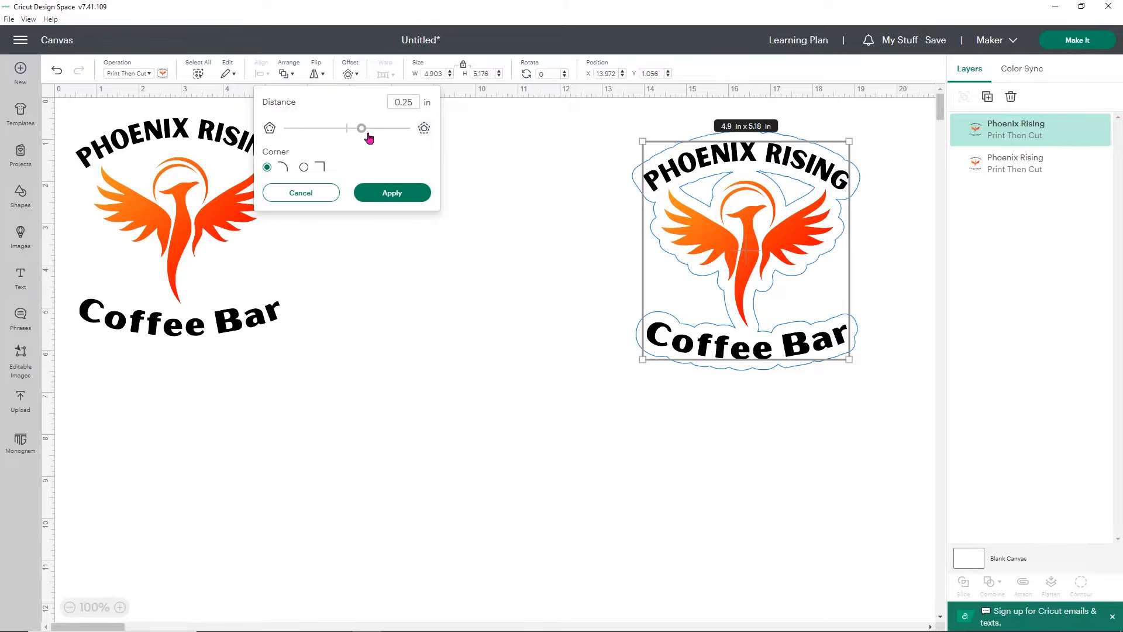
{"action": "left_click_drag", "start_coordinate": [370, 128], "coordinate": [355, 128]}
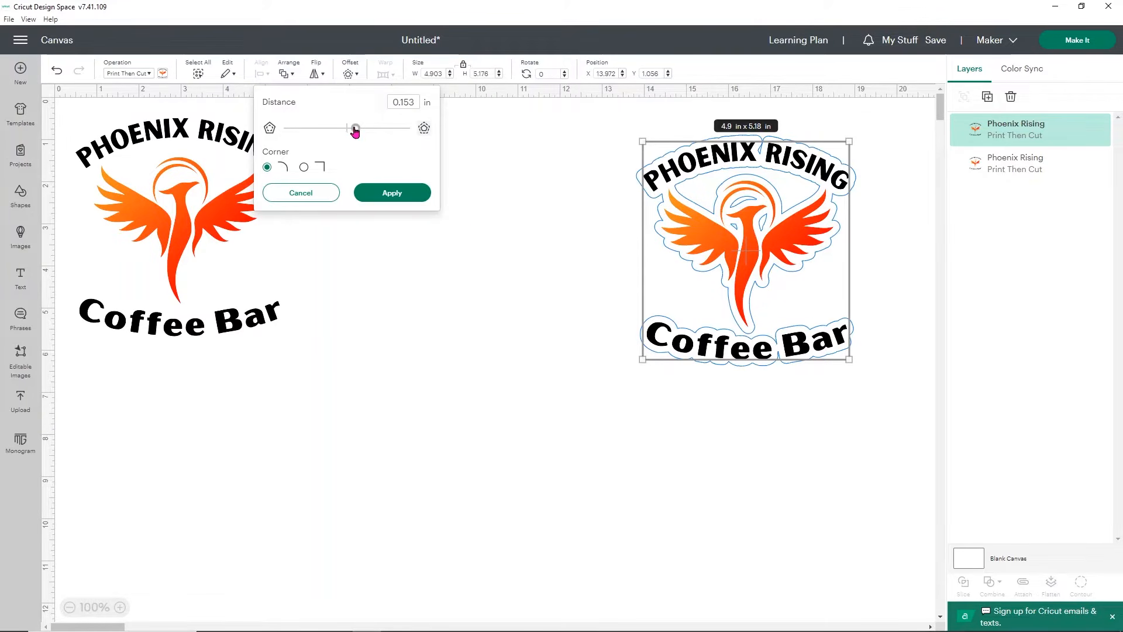
{"action": "left_click_drag", "start_coordinate": [355, 128], "coordinate": [361, 129]}
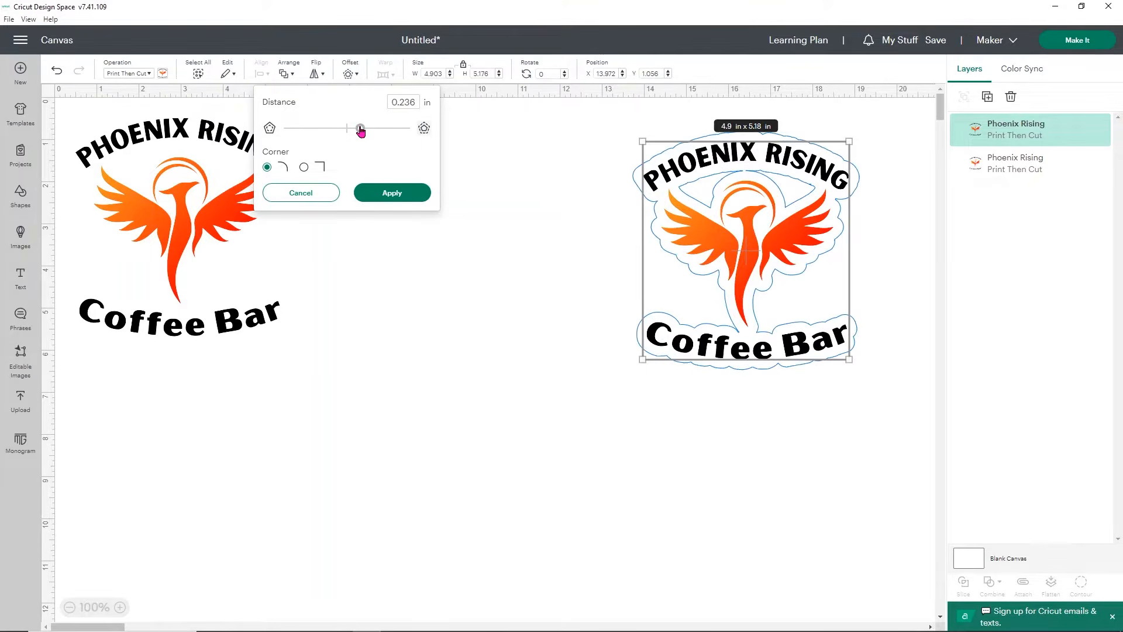
{"action": "left_click_drag", "start_coordinate": [361, 130], "coordinate": [364, 130]}
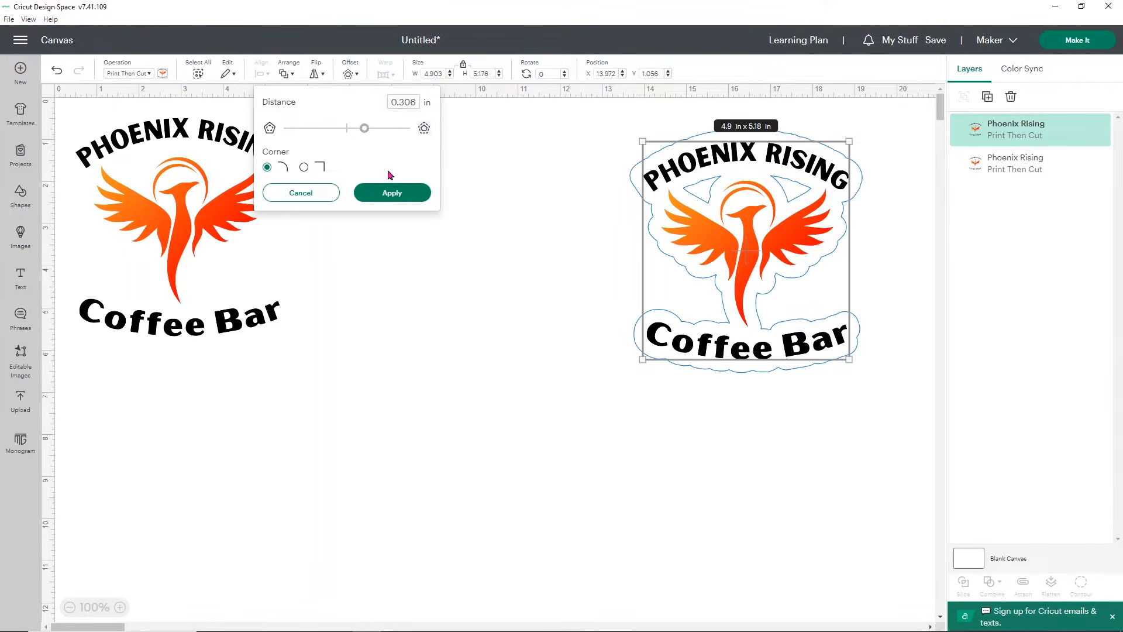
{"action": "left_click", "coordinate": [391, 193]}
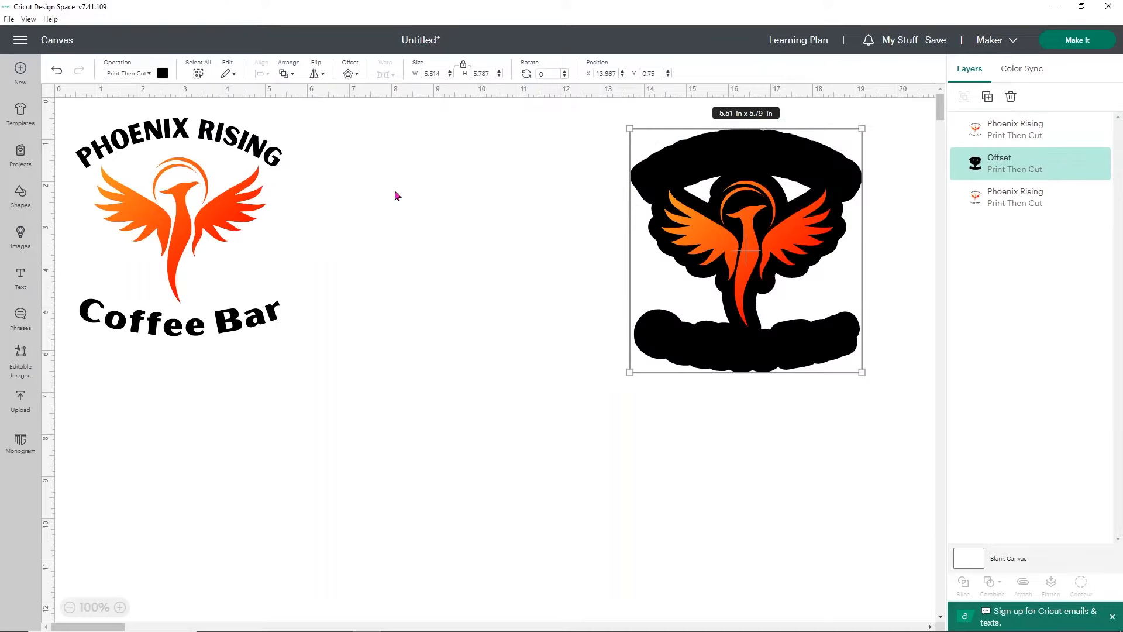
Change the offset layer's operation to Basic cut and hide the two small inner cutout contours above the wings.
{"action": "left_click", "coordinate": [134, 74]}
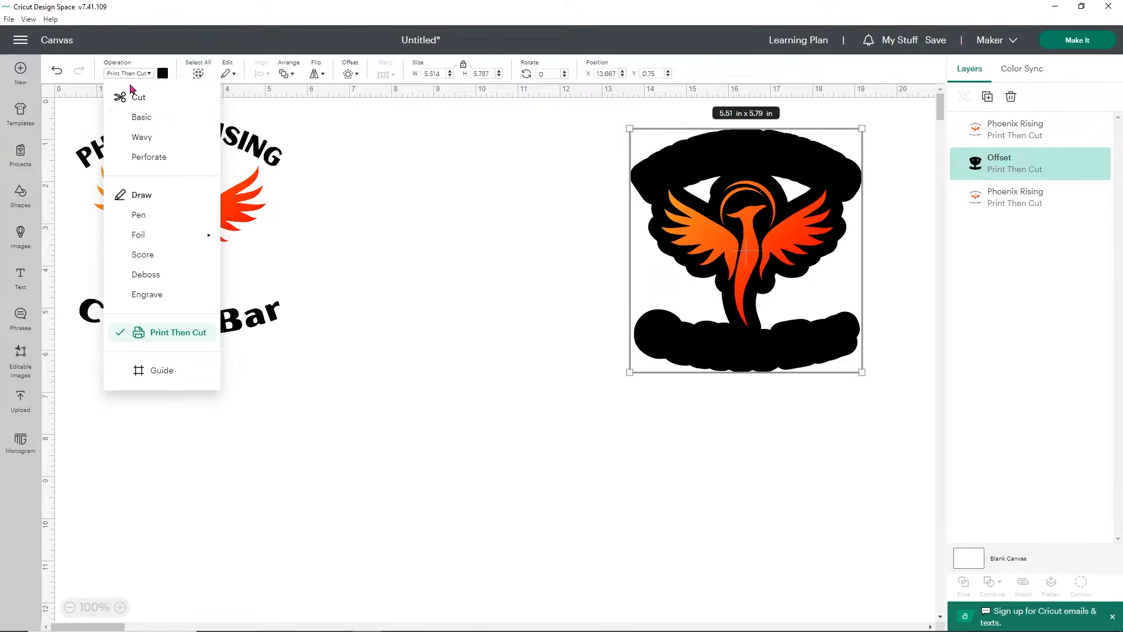
{"action": "left_click", "coordinate": [136, 115]}
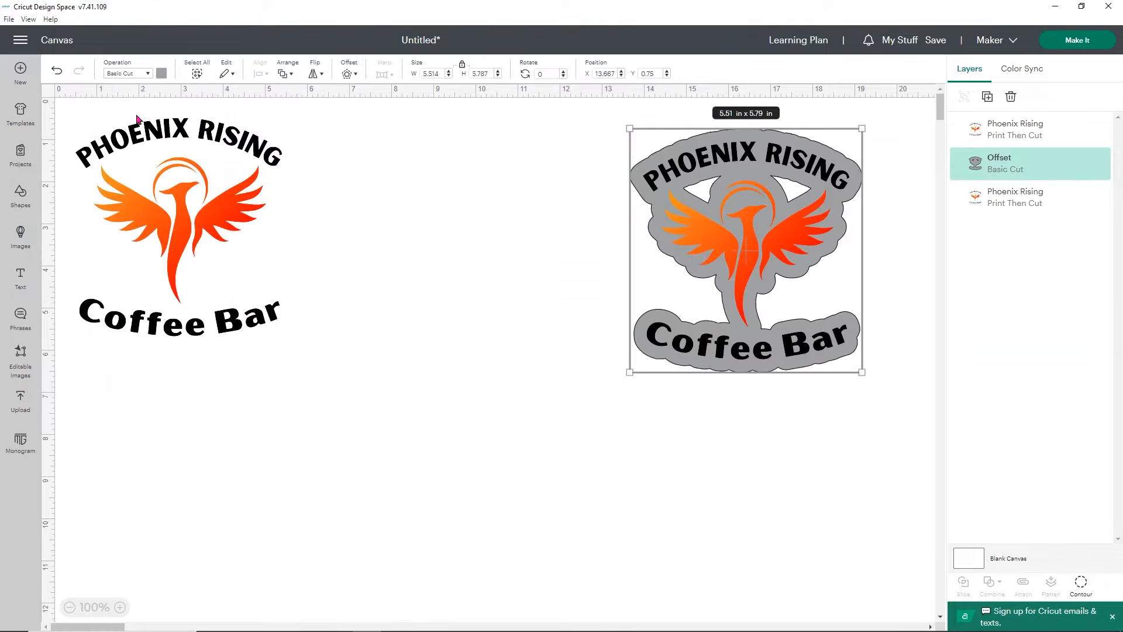
{"action": "left_click", "coordinate": [1082, 582]}
{"action": "left_click", "coordinate": [472, 199]}
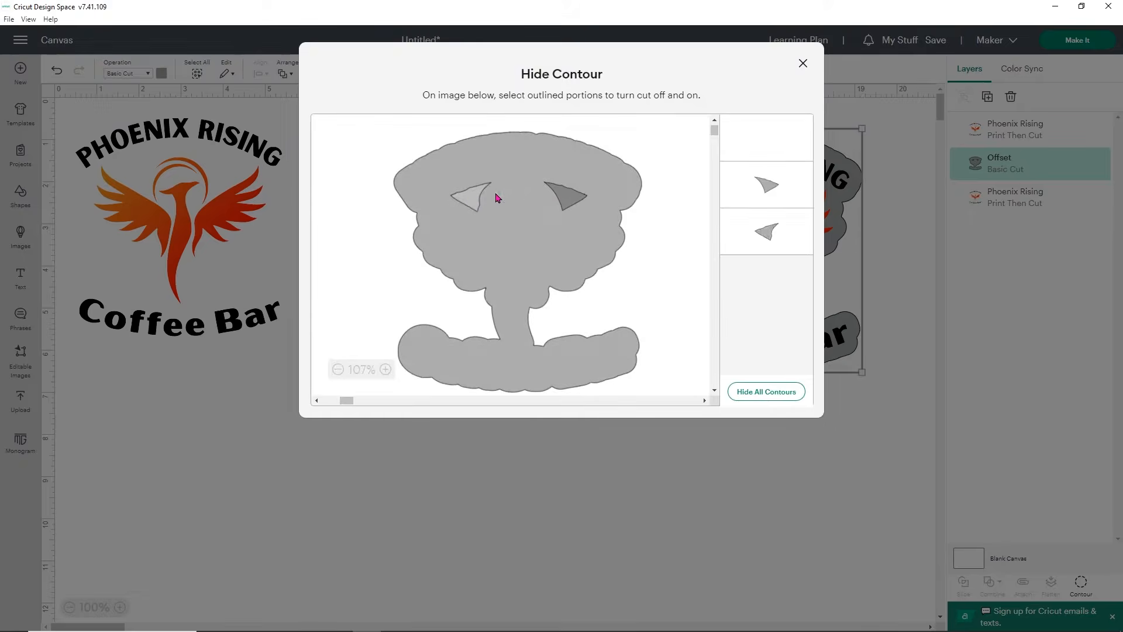
{"action": "left_click", "coordinate": [566, 201]}
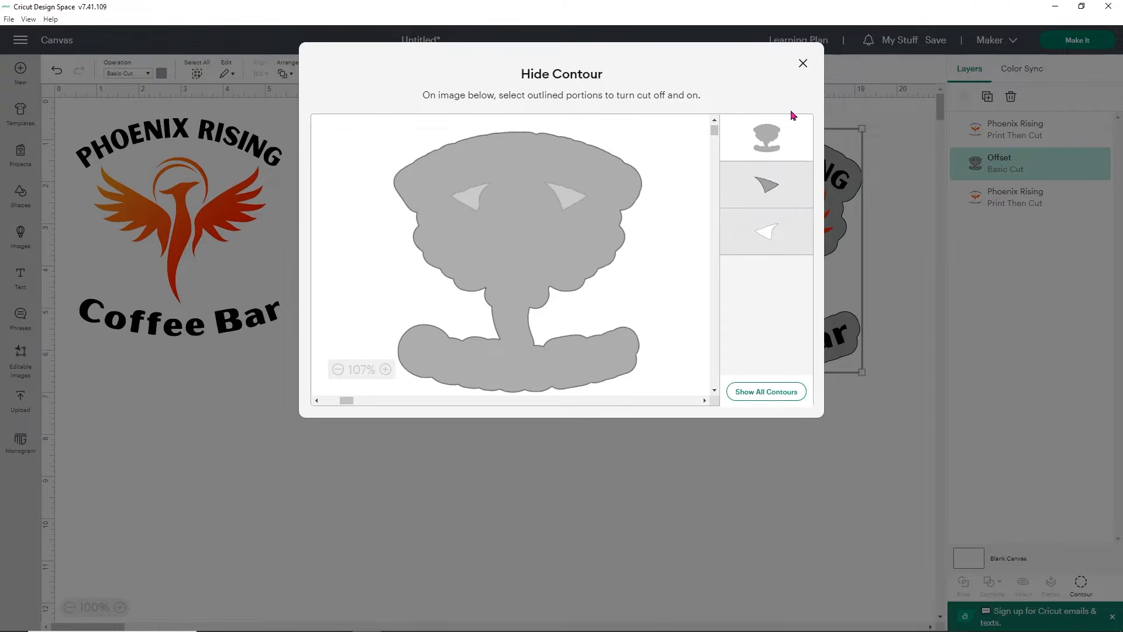
{"action": "left_click", "coordinate": [803, 64]}
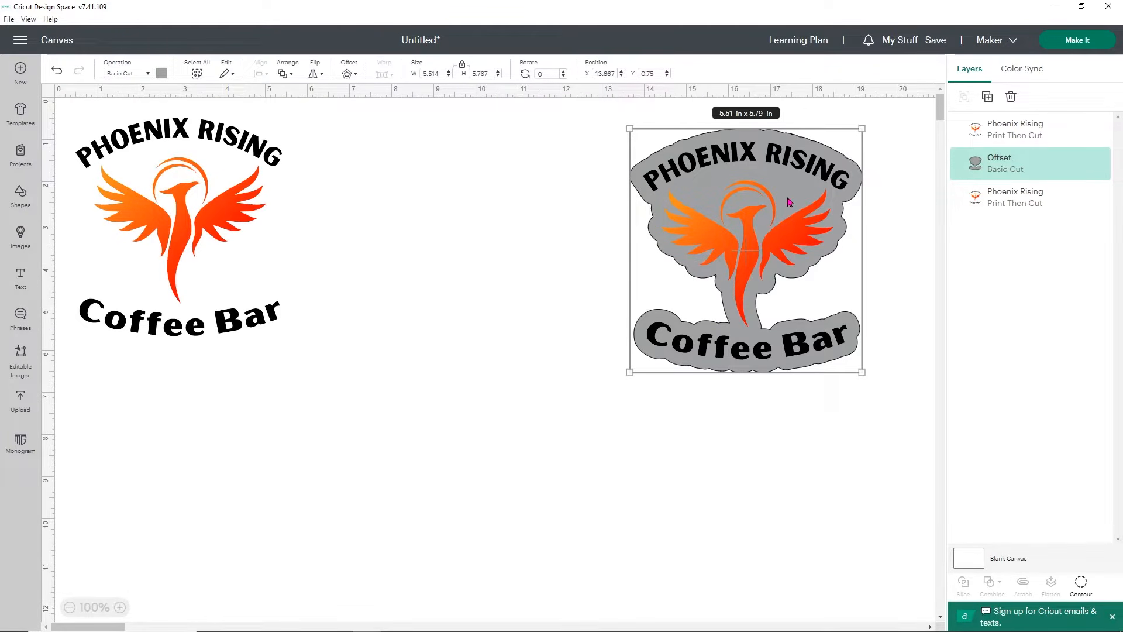
Recolor the offset layer white and flatten it together with the copied Phoenix Rising design.
{"action": "left_click", "coordinate": [162, 73]}
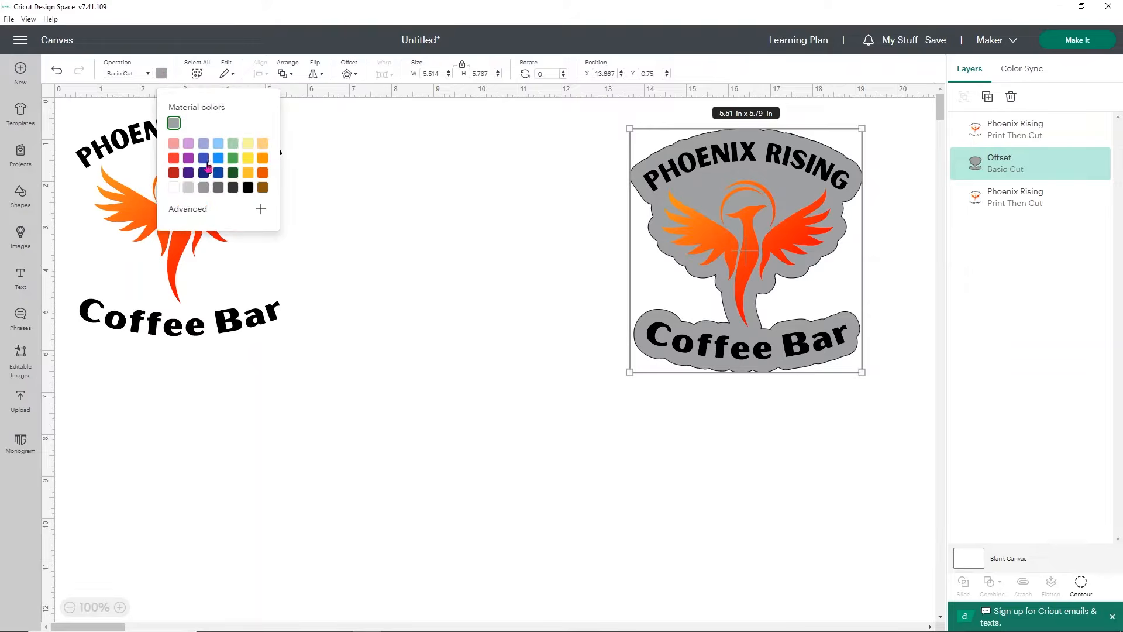
{"action": "left_click", "coordinate": [174, 187]}
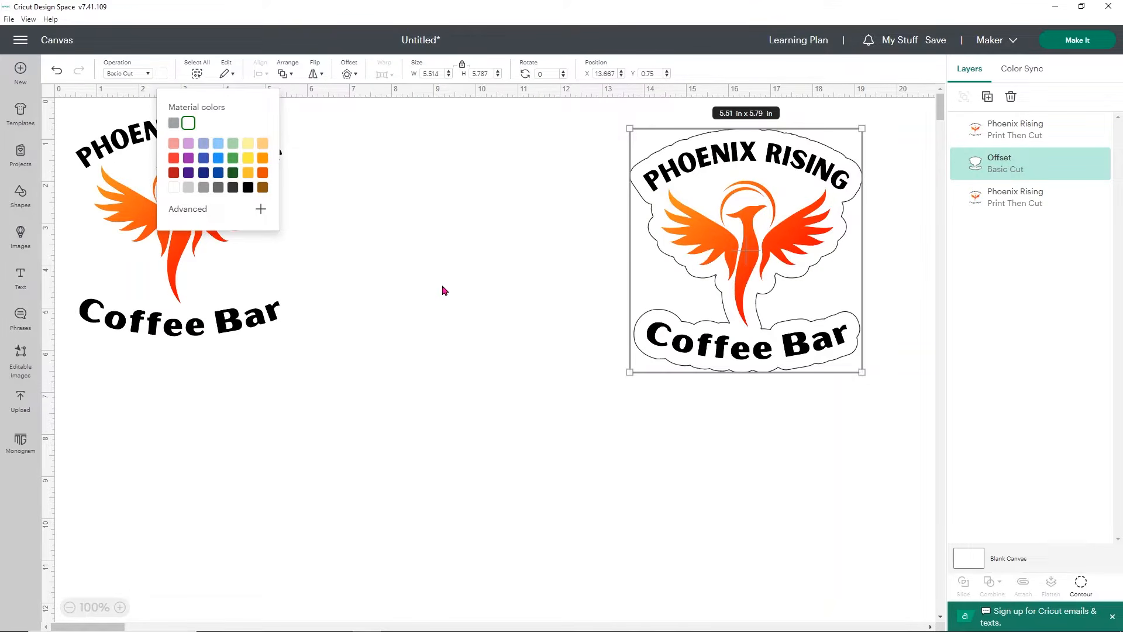
{"action": "left_click", "coordinate": [561, 412]}
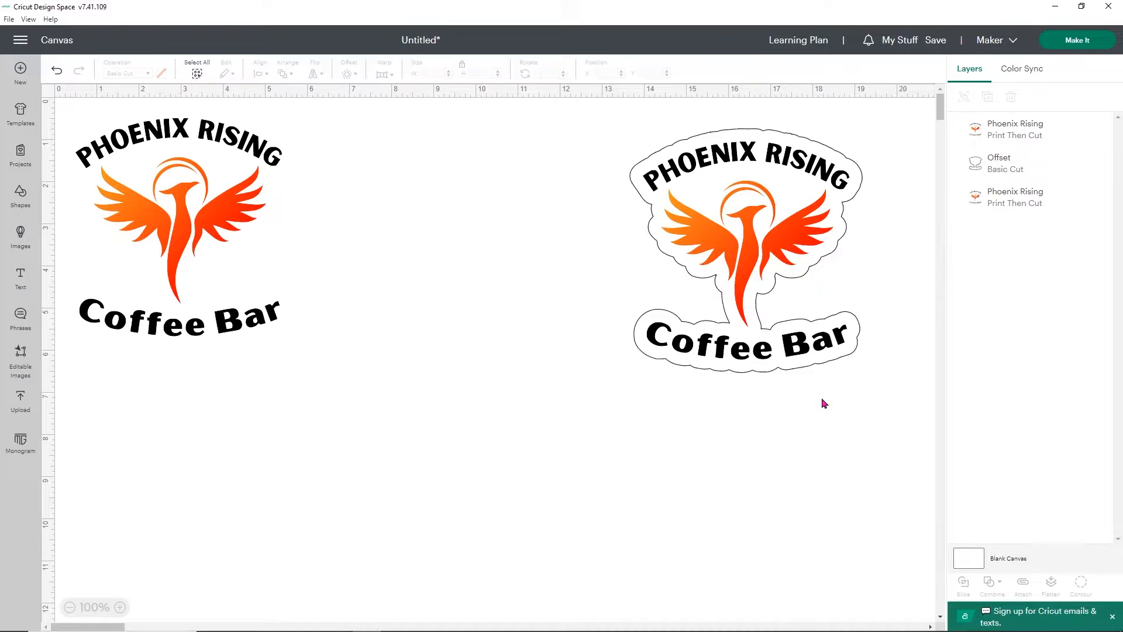
{"action": "left_click_drag", "start_coordinate": [822, 398], "coordinate": [628, 154]}
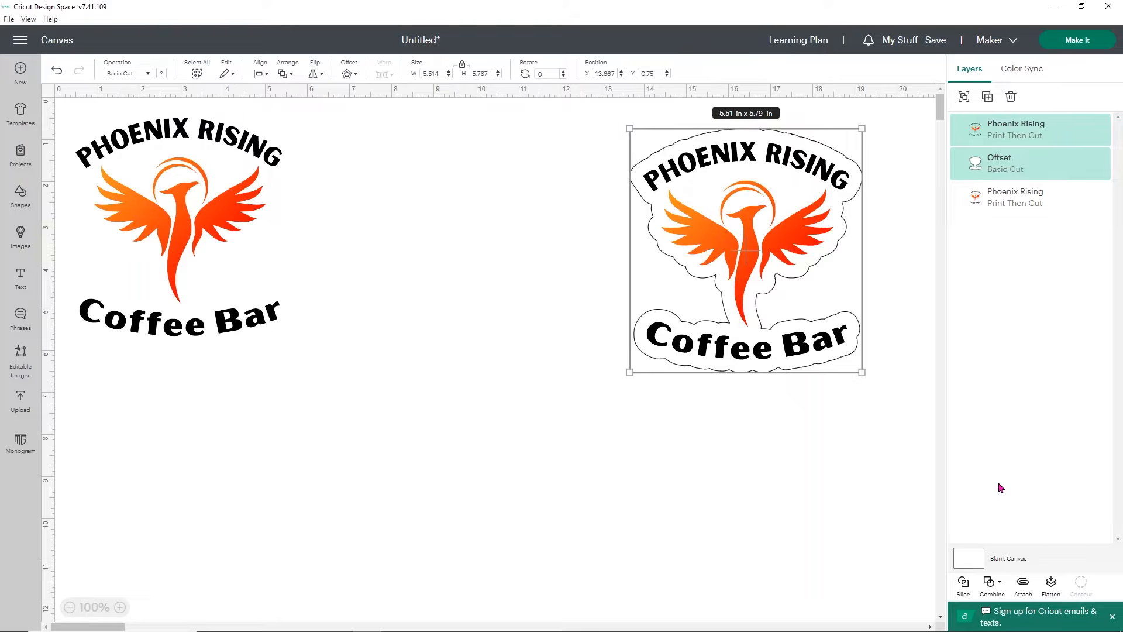
{"action": "left_click", "coordinate": [1053, 592]}
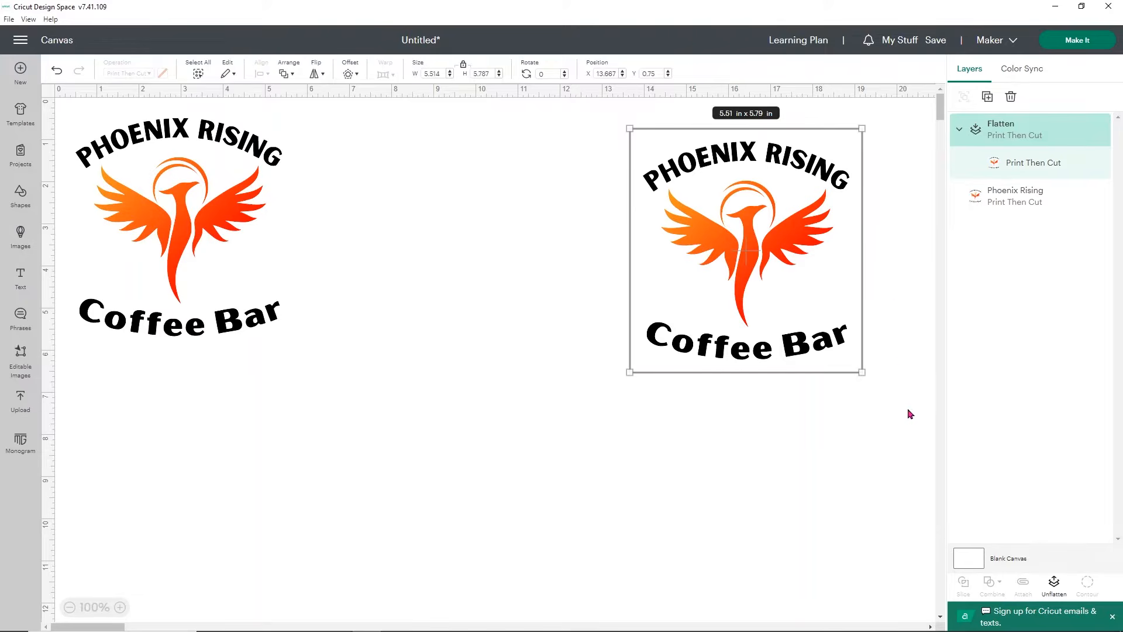
Set the blank canvas color to the gray material color.
{"action": "left_click", "coordinate": [973, 566]}
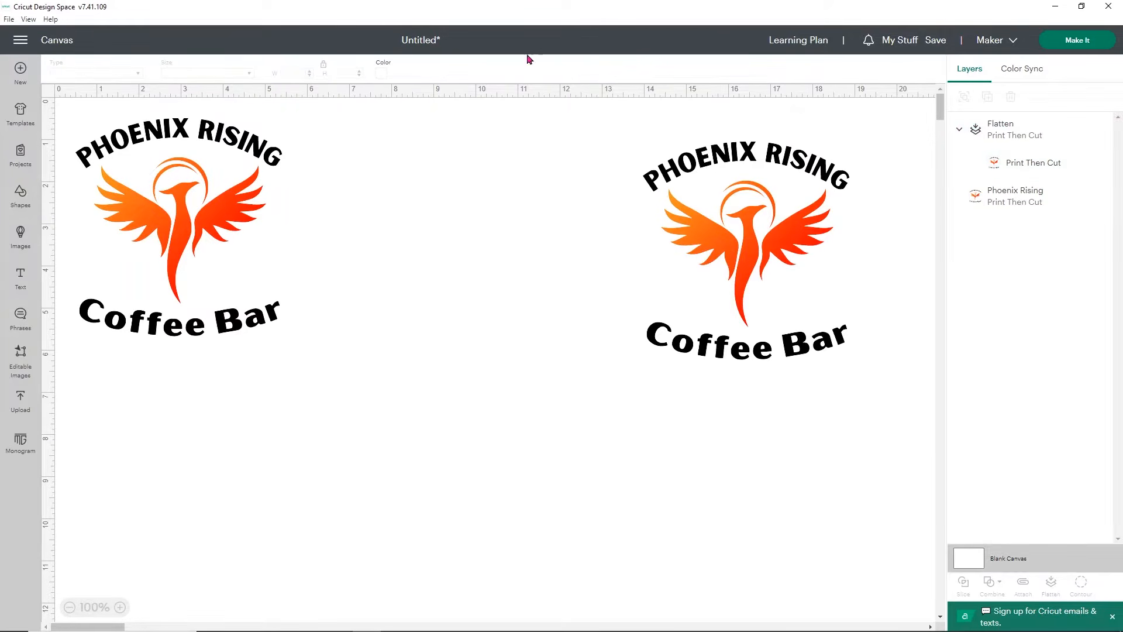
{"action": "left_click", "coordinate": [383, 73]}
{"action": "left_click", "coordinate": [394, 114]}
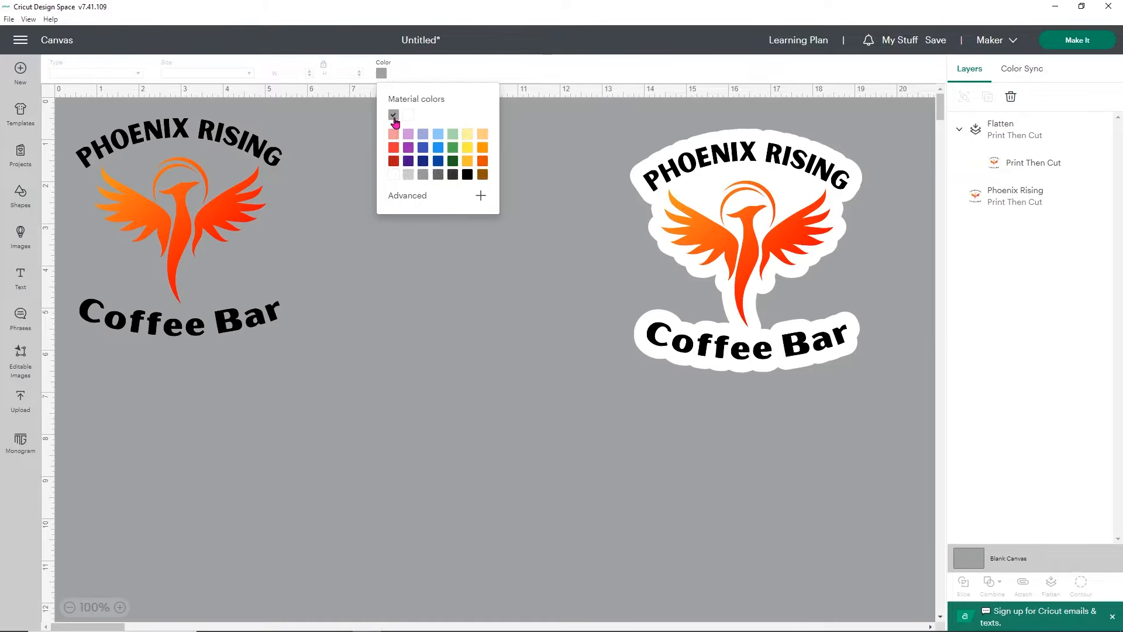
{"action": "left_click", "coordinate": [536, 252]}
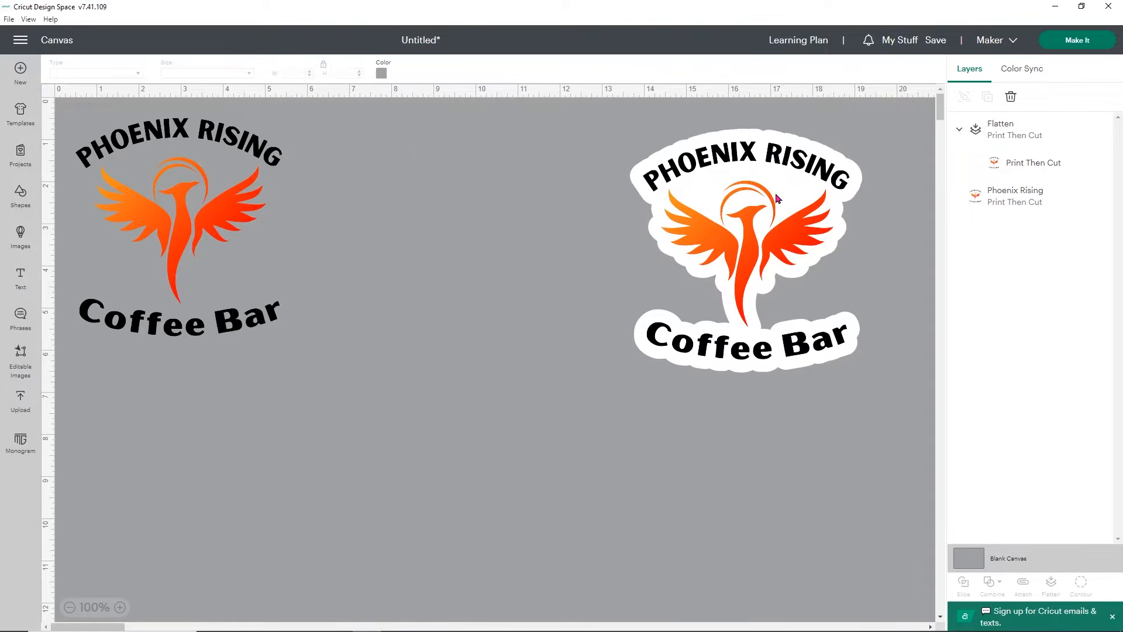
Move the flattened design beside the original to about X 6.17, Y 0.22 in, and select the original design.
{"action": "left_click_drag", "start_coordinate": [775, 196], "coordinate": [458, 175]}
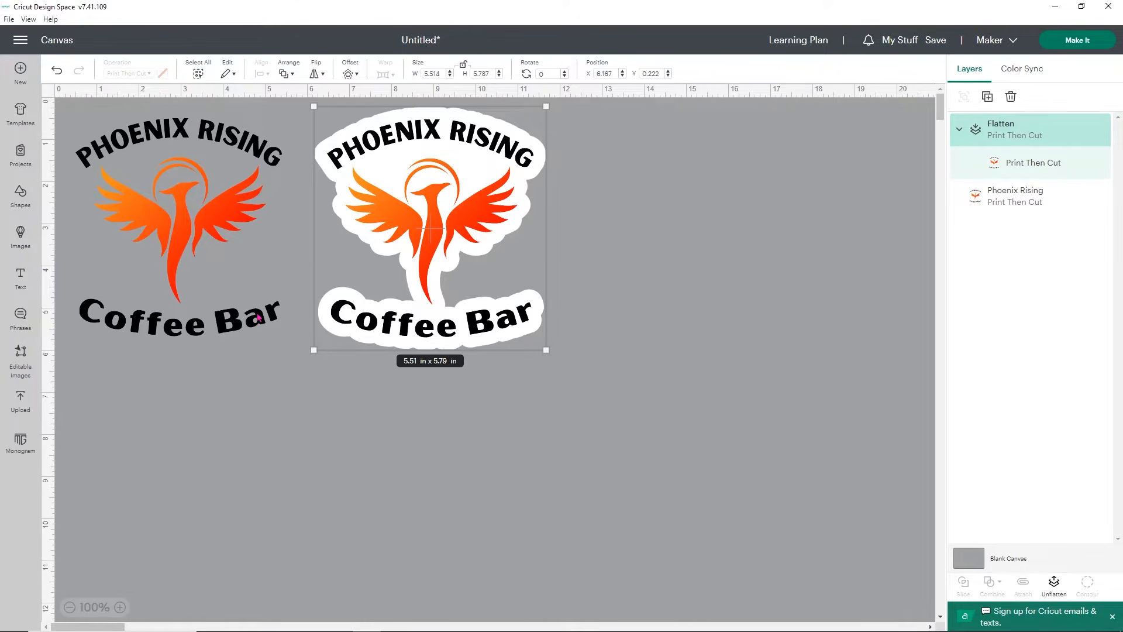
{"action": "left_click", "coordinate": [185, 222]}
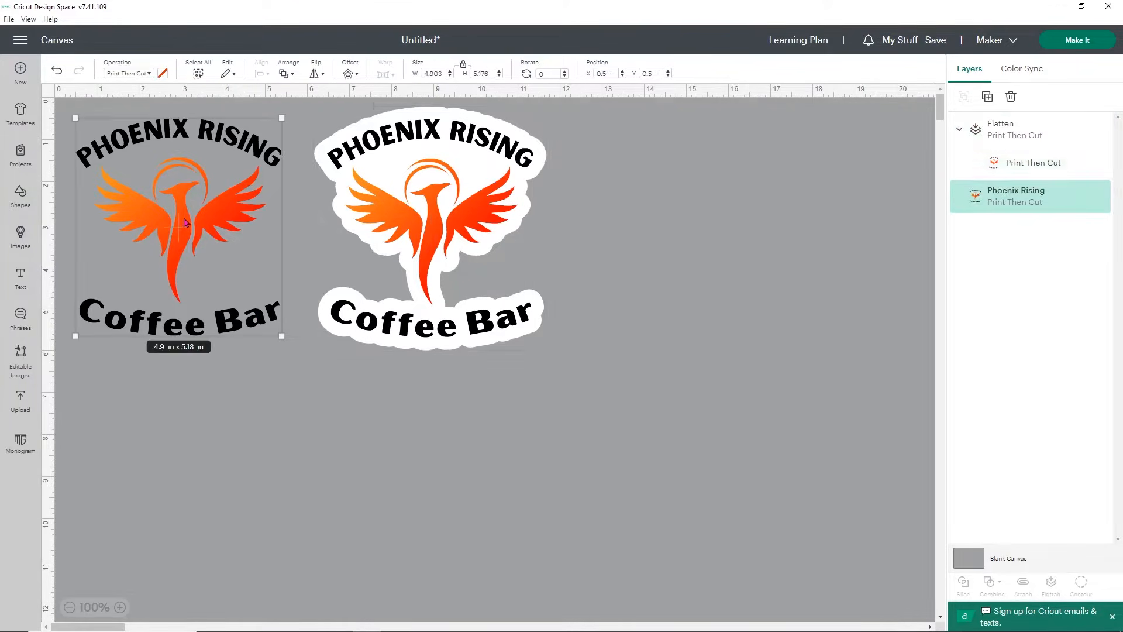
Duplicate the original logo to about X 13.58, Y 0.89 in and cover the copy with a rounded square about 5.33 × 5.69 in.
{"action": "left_click", "coordinate": [987, 96]}
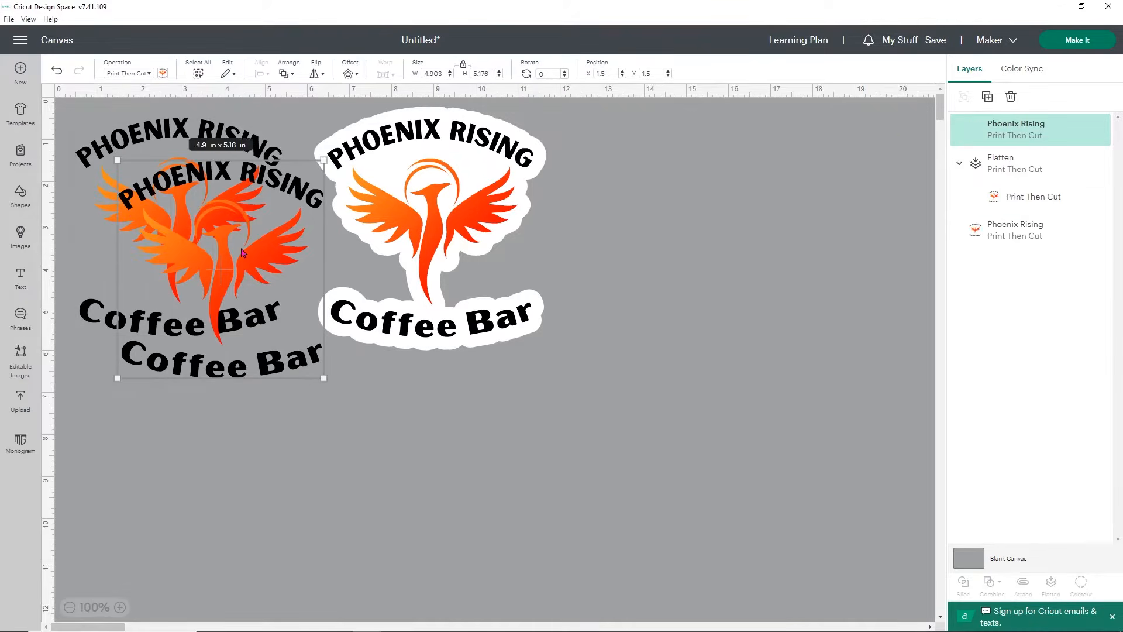
{"action": "left_click_drag", "start_coordinate": [338, 243], "coordinate": [843, 216]}
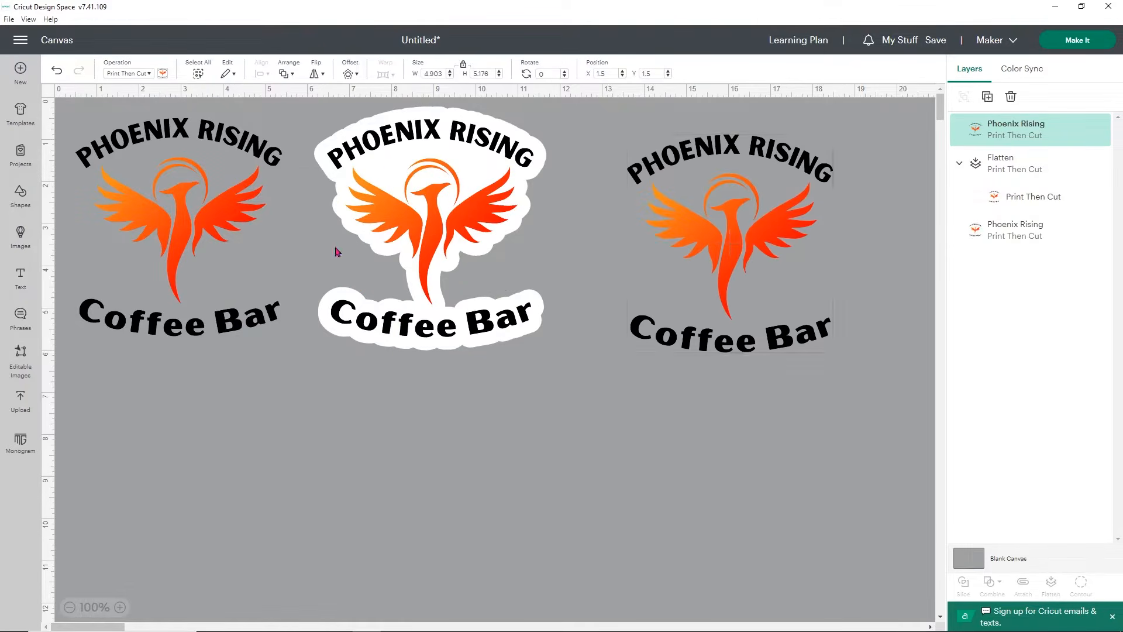
{"action": "left_click", "coordinate": [21, 199]}
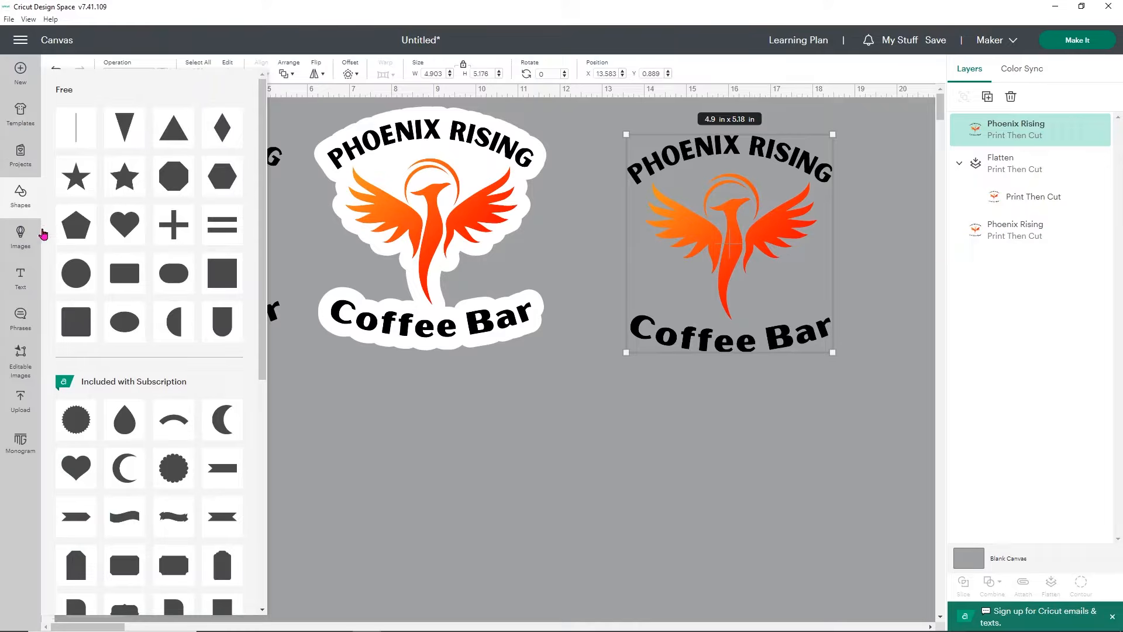
{"action": "left_click", "coordinate": [76, 321]}
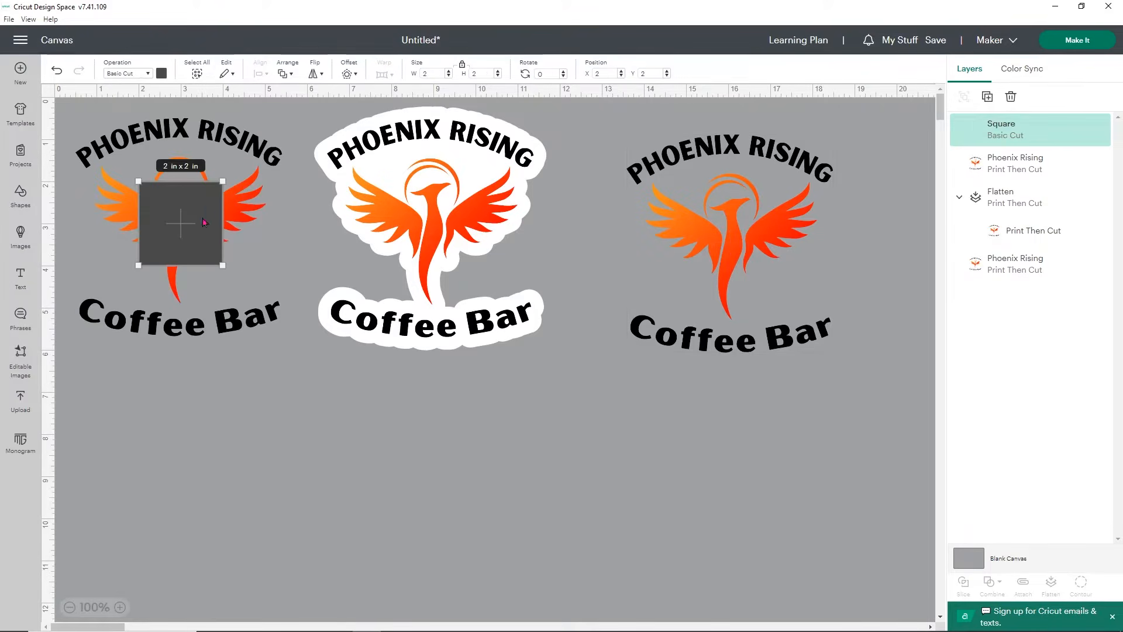
{"action": "left_click_drag", "start_coordinate": [204, 222], "coordinate": [840, 174]}
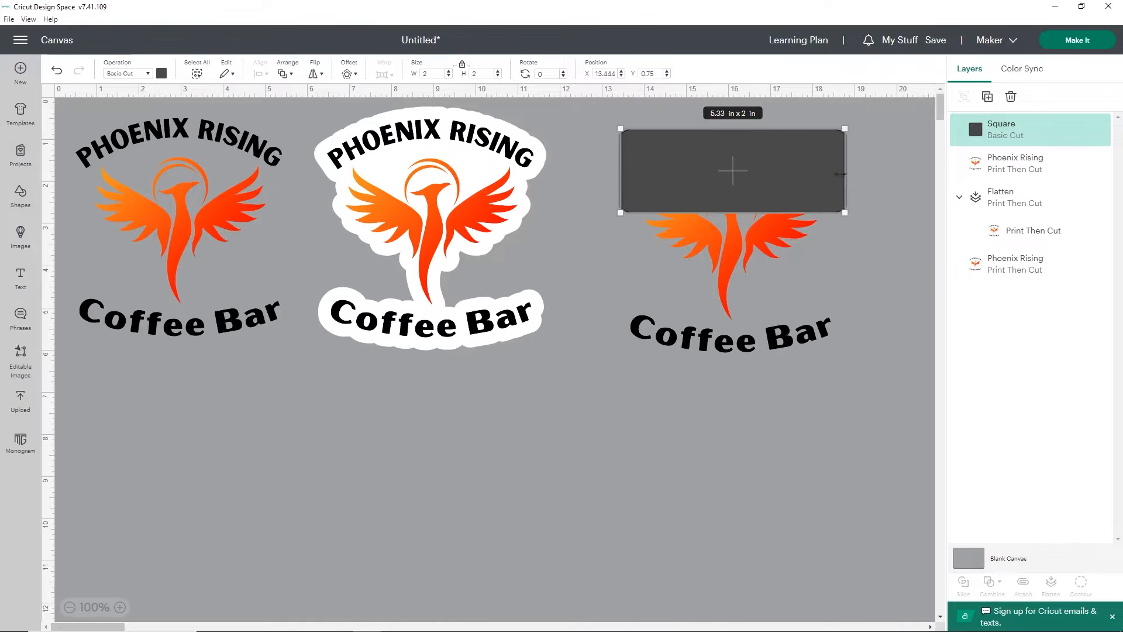
{"action": "left_click_drag", "start_coordinate": [738, 212], "coordinate": [740, 369]}
Send the rounded square behind the copied logo and position it at about X 13.32, Y 0.67 in.
{"action": "right_click", "coordinate": [733, 232]}
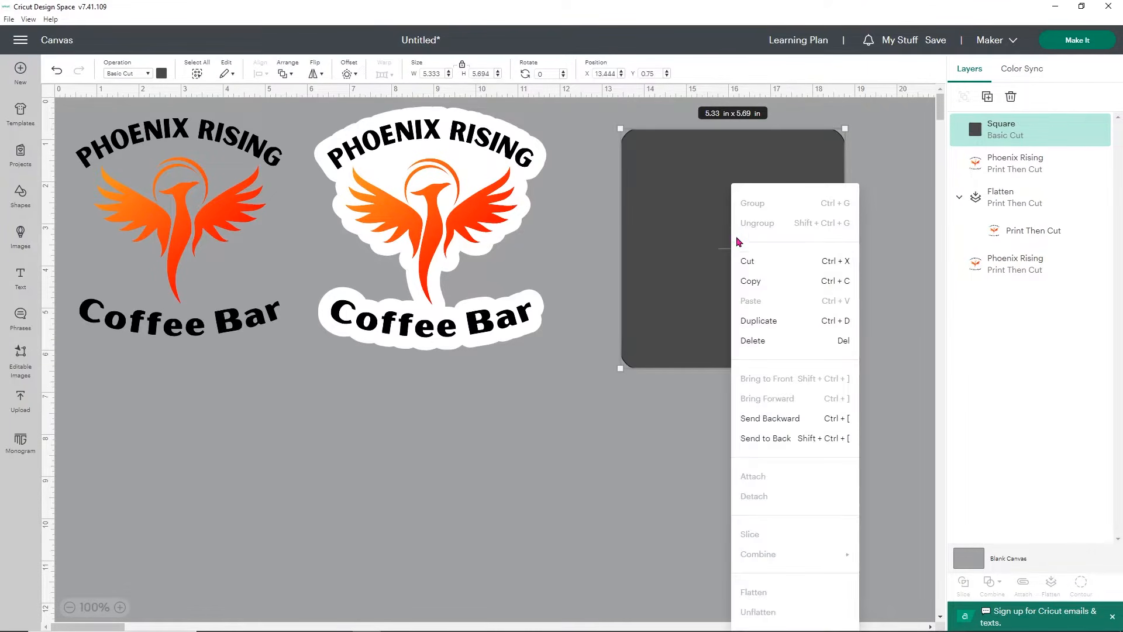
{"action": "left_click", "coordinate": [780, 440]}
{"action": "left_click_drag", "start_coordinate": [757, 248], "coordinate": [752, 251]}
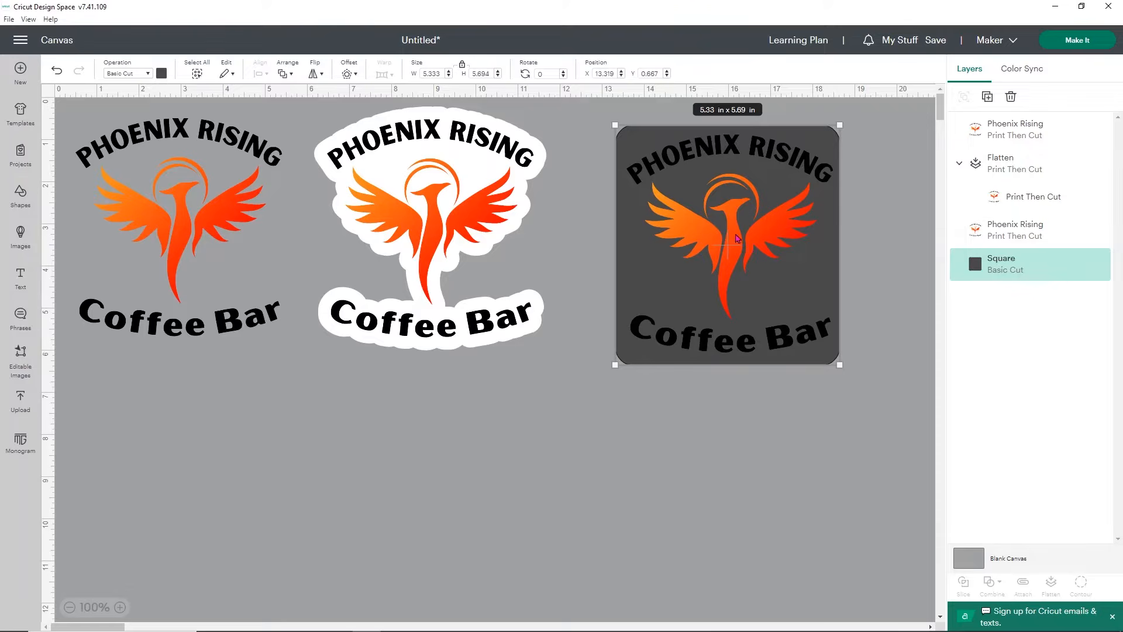
Recolor the rounded square white and flatten it together with the copied logo.
{"action": "left_click", "coordinate": [161, 74]}
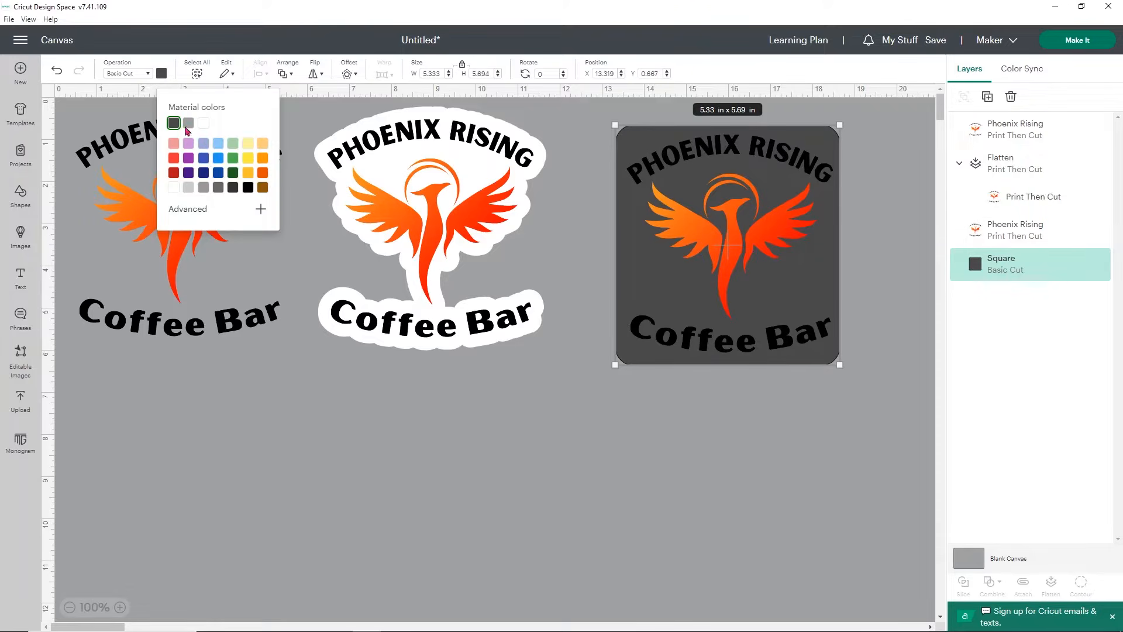
{"action": "left_click", "coordinate": [205, 125]}
{"action": "left_click_drag", "start_coordinate": [850, 395], "coordinate": [697, 204]}
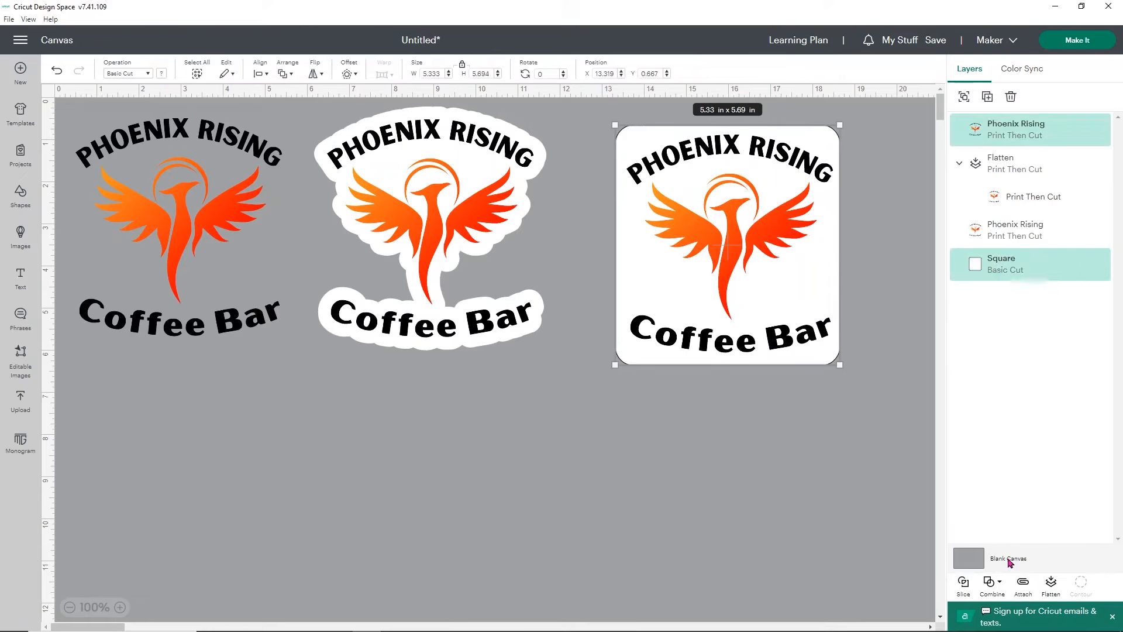
{"action": "left_click", "coordinate": [1051, 583]}
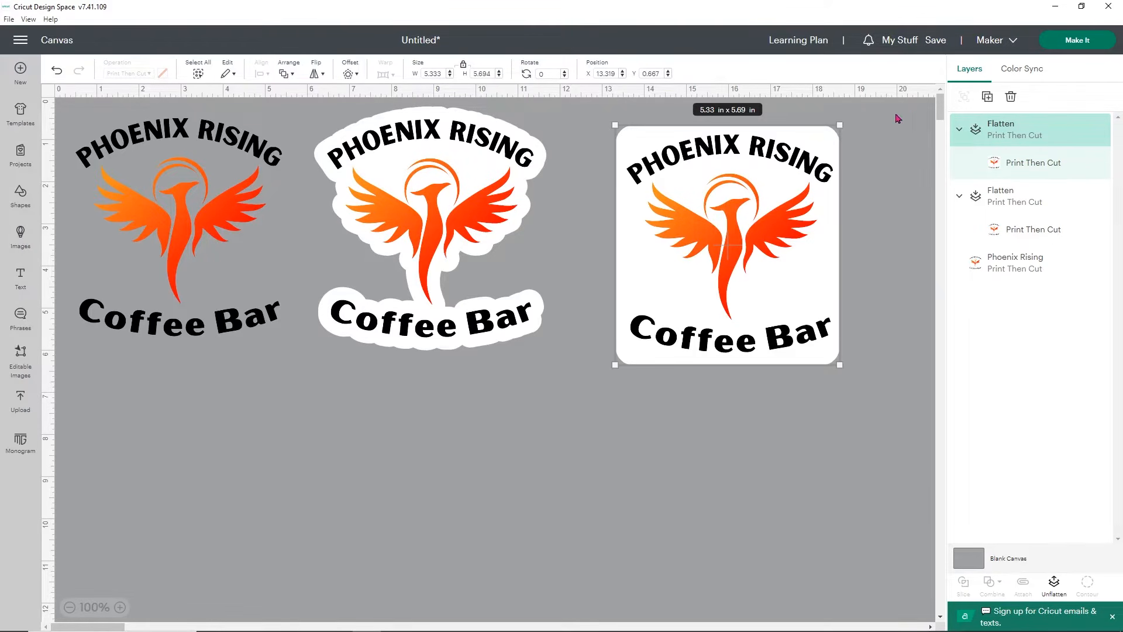
Preview the designs on the Print Then Cut mats and try repositioning the logos on the first two mats.
{"action": "left_click", "coordinate": [1086, 45]}
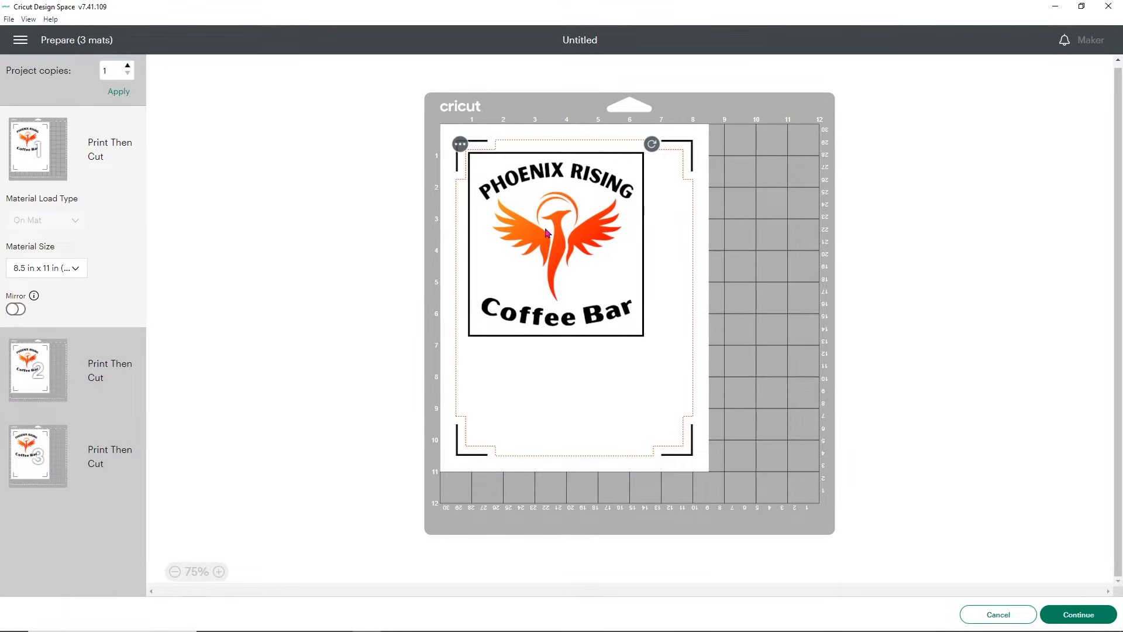
{"action": "left_click", "coordinate": [43, 368]}
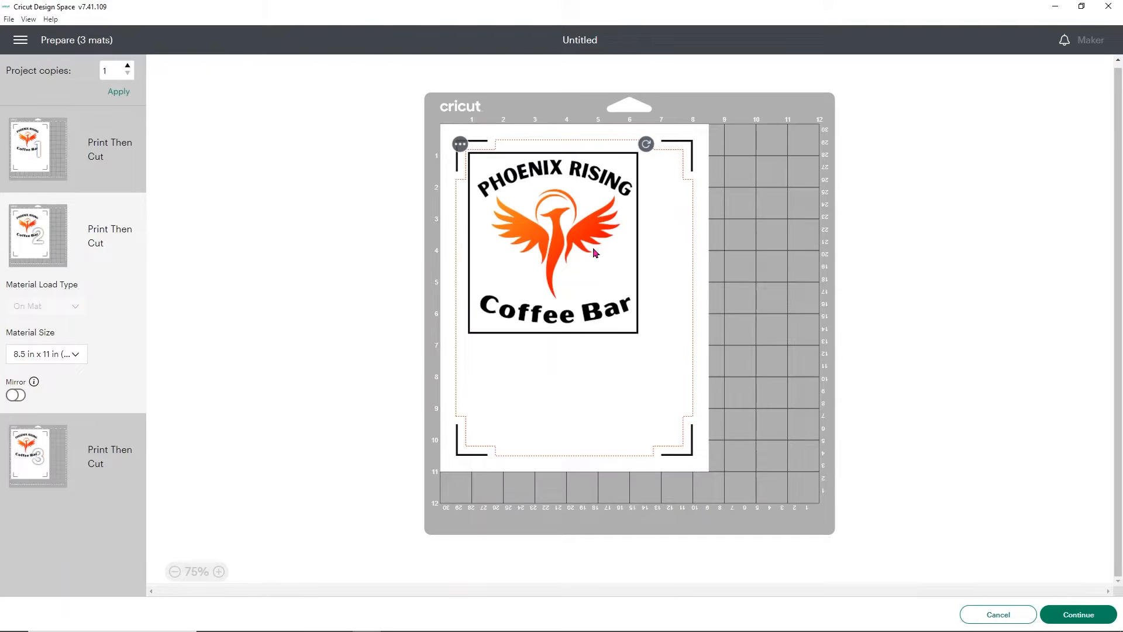
{"action": "left_click_drag", "start_coordinate": [594, 251], "coordinate": [609, 222]}
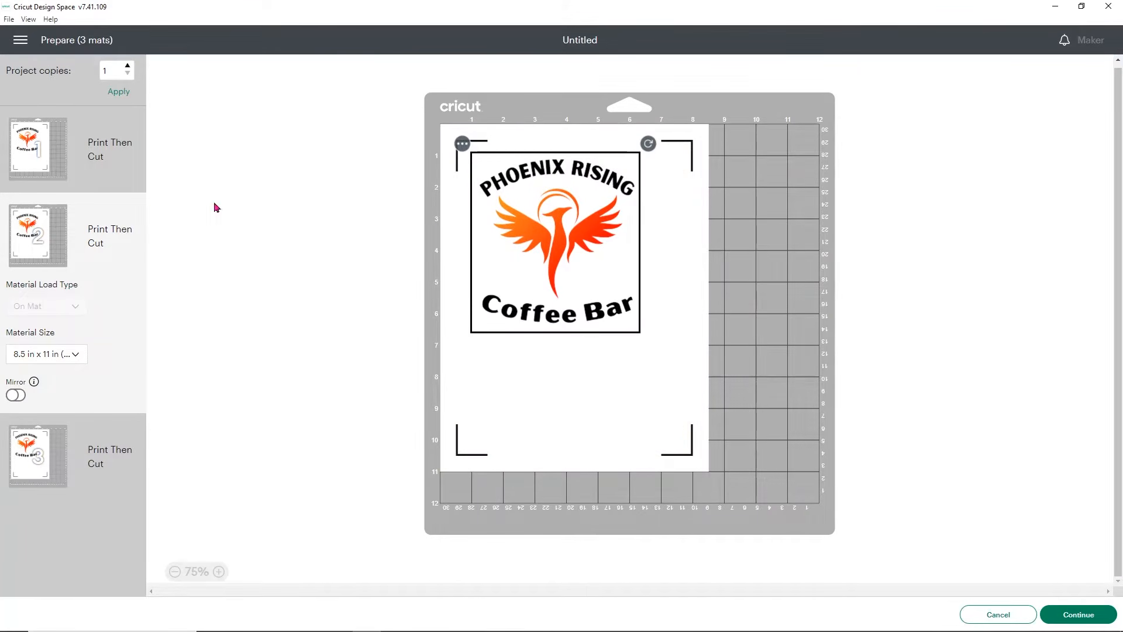
{"action": "left_click", "coordinate": [45, 155]}
{"action": "left_click_drag", "start_coordinate": [509, 177], "coordinate": [562, 211]}
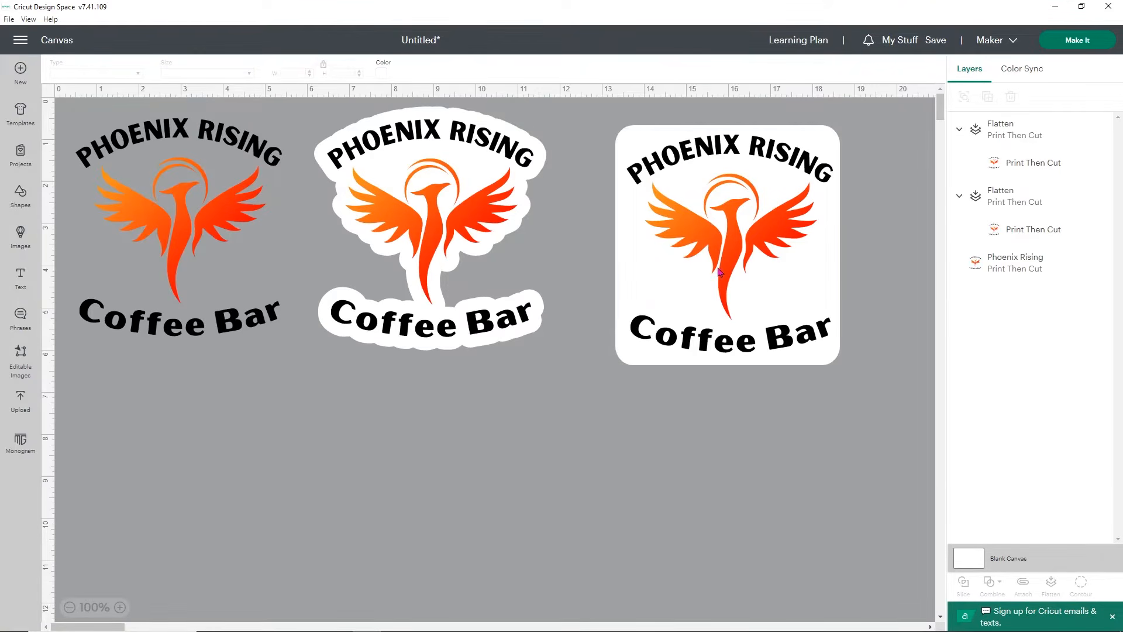
Scale all three designs together down to about 10.79 × 3.65 in and proceed through mat preparation to the make stage.
{"action": "left_click_drag", "start_coordinate": [805, 451], "coordinate": [103, 176]}
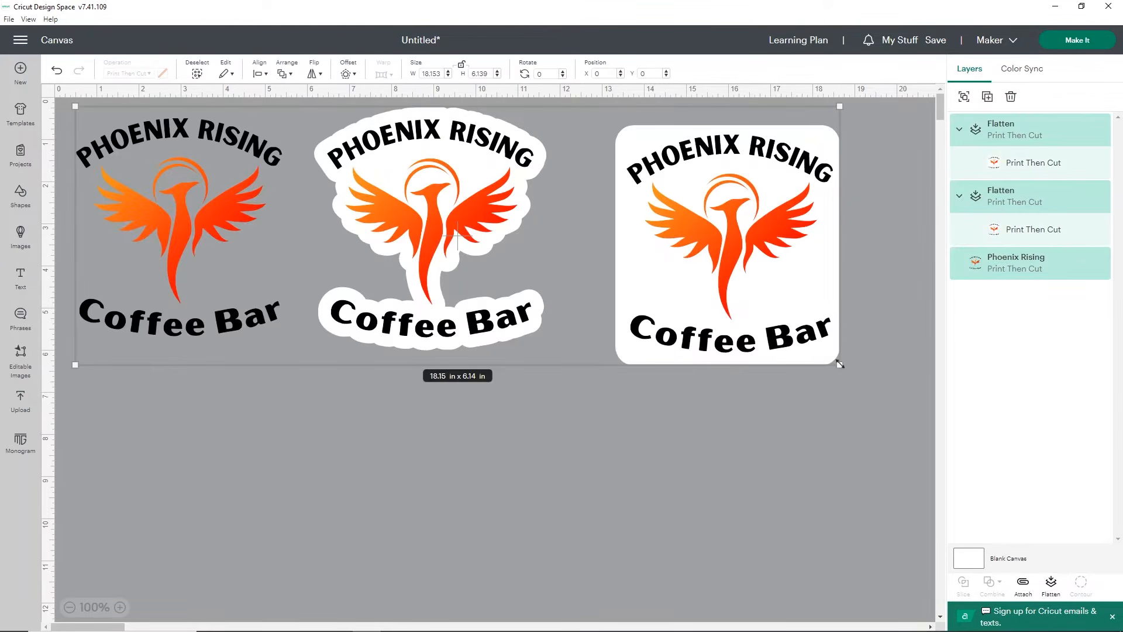
{"action": "left_click_drag", "start_coordinate": [840, 364], "coordinate": [530, 261]}
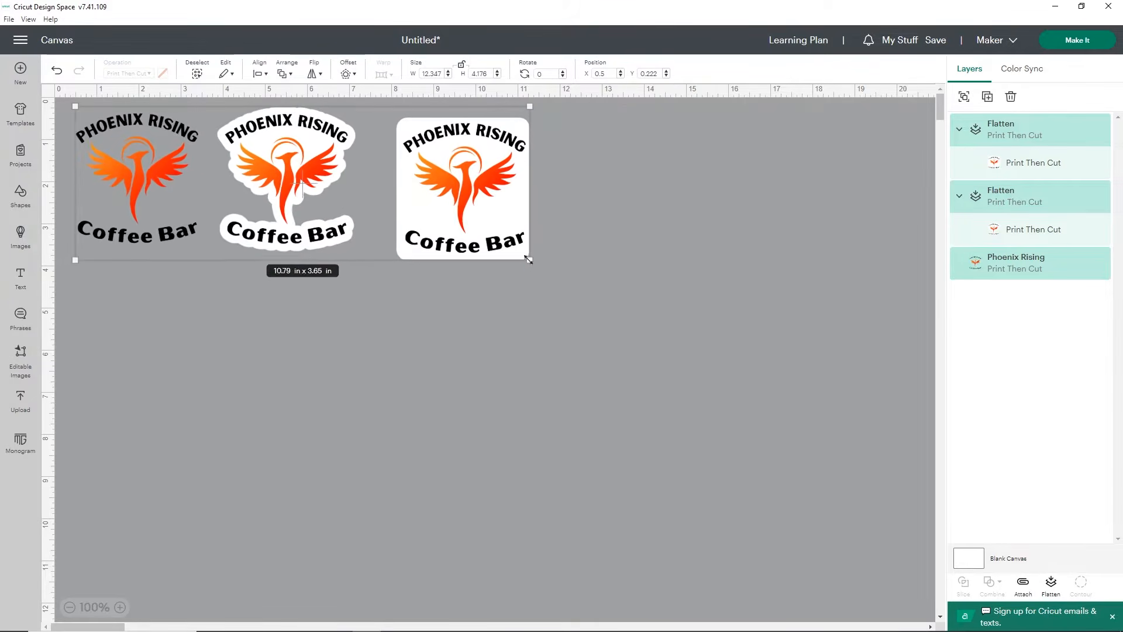
{"action": "left_click", "coordinate": [1054, 42]}
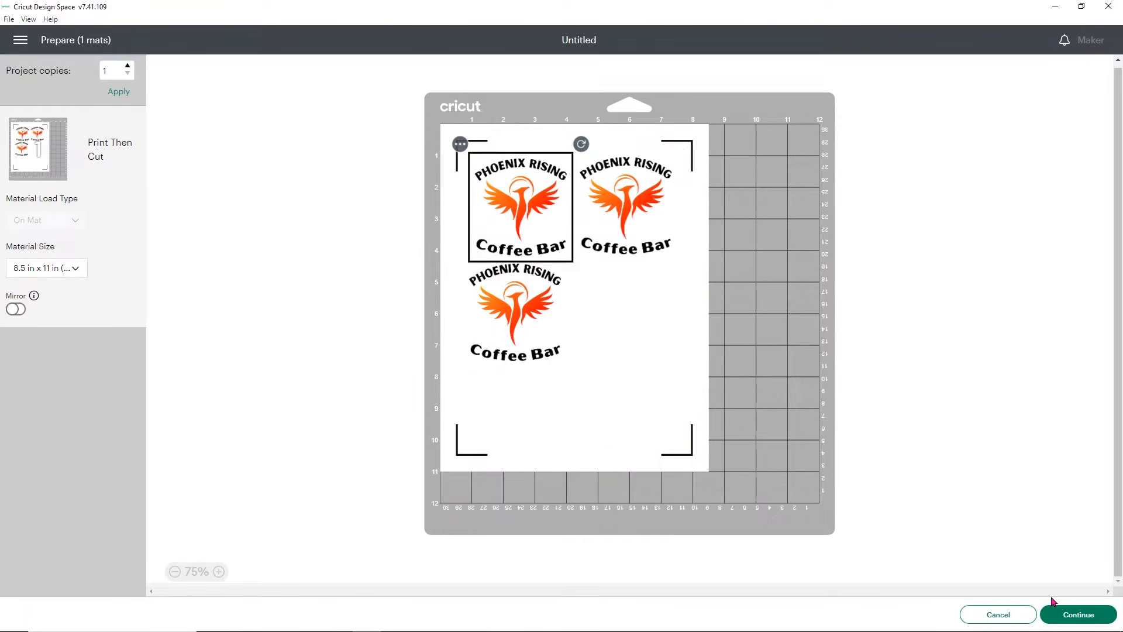
{"action": "left_click", "coordinate": [1066, 613]}
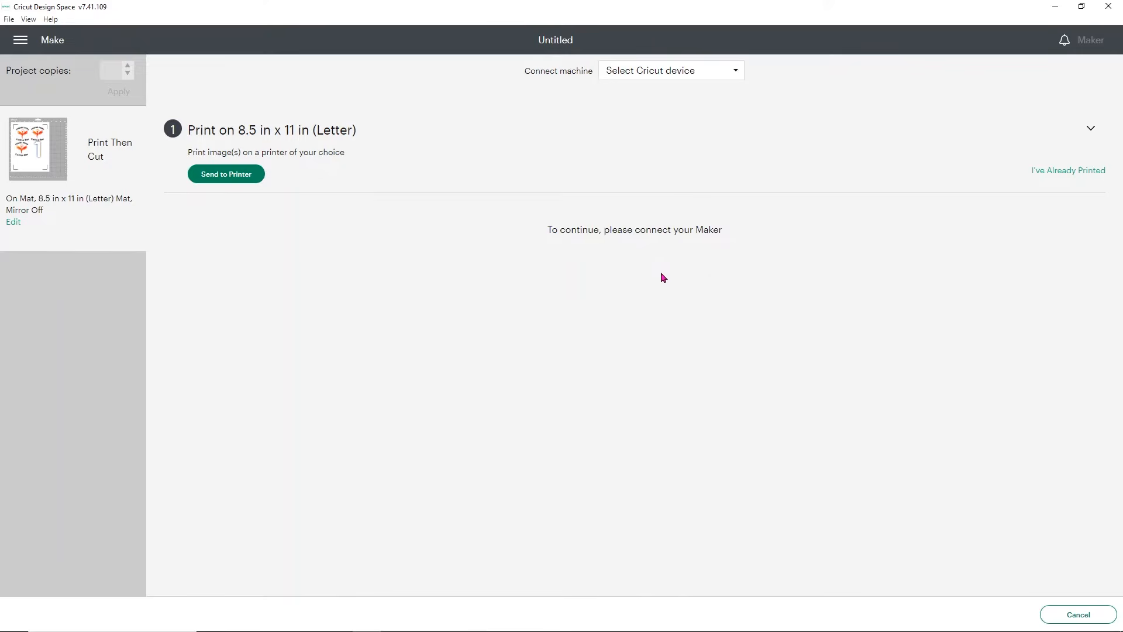
In the print setup, choose the ET-2720 Series(Network) printer and enable the system dialog.
{"action": "left_click", "coordinate": [227, 174]}
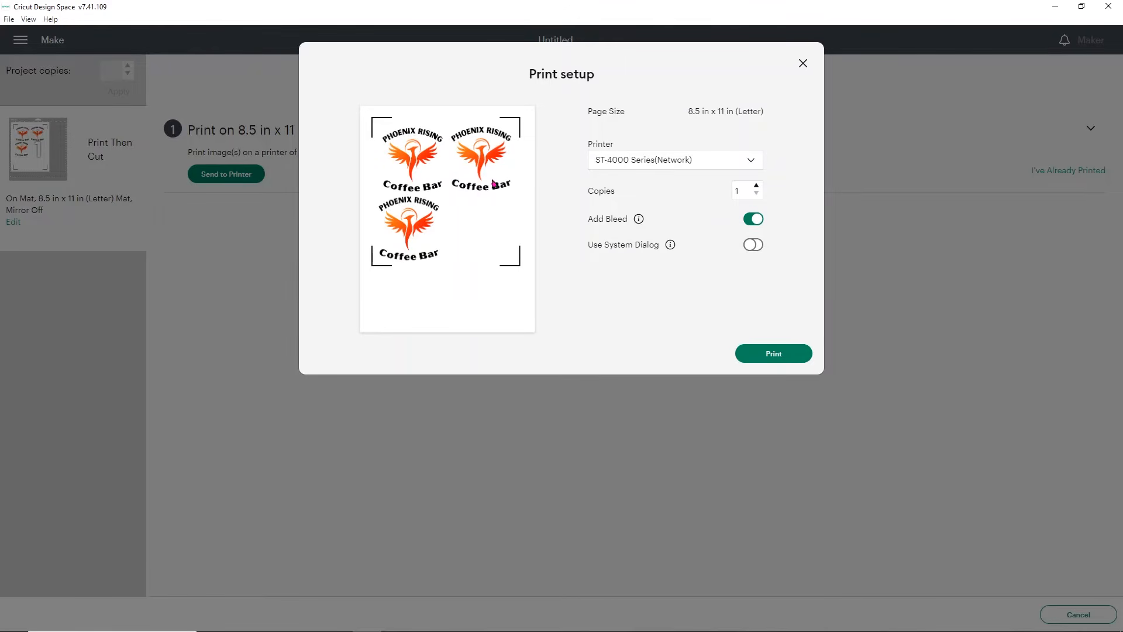
{"action": "left_click", "coordinate": [617, 169]}
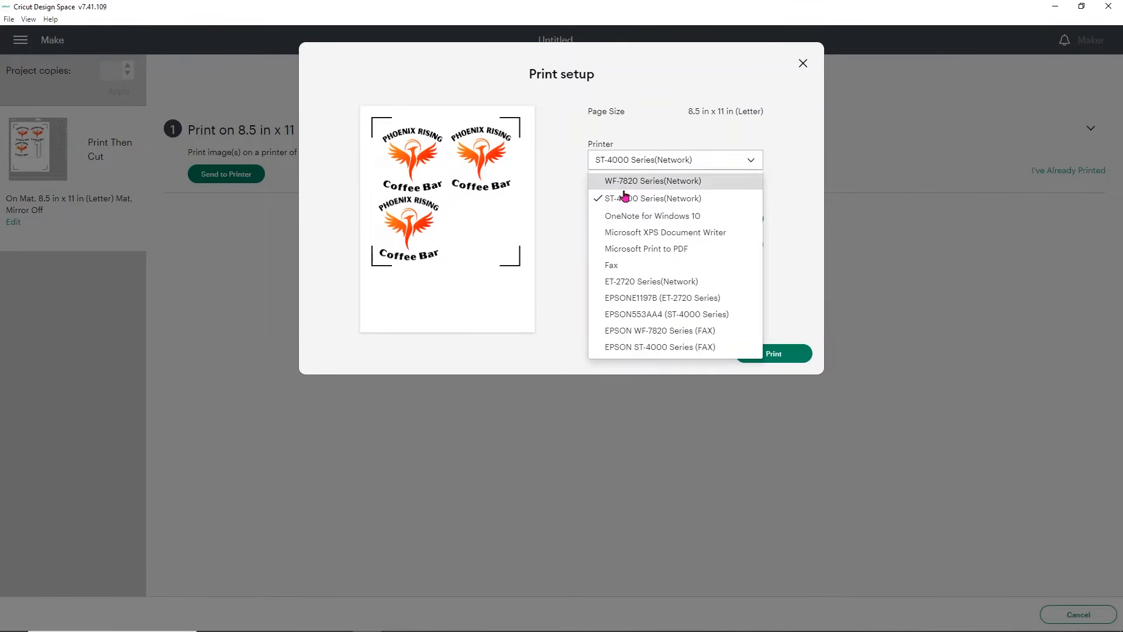
{"action": "left_click", "coordinate": [657, 284]}
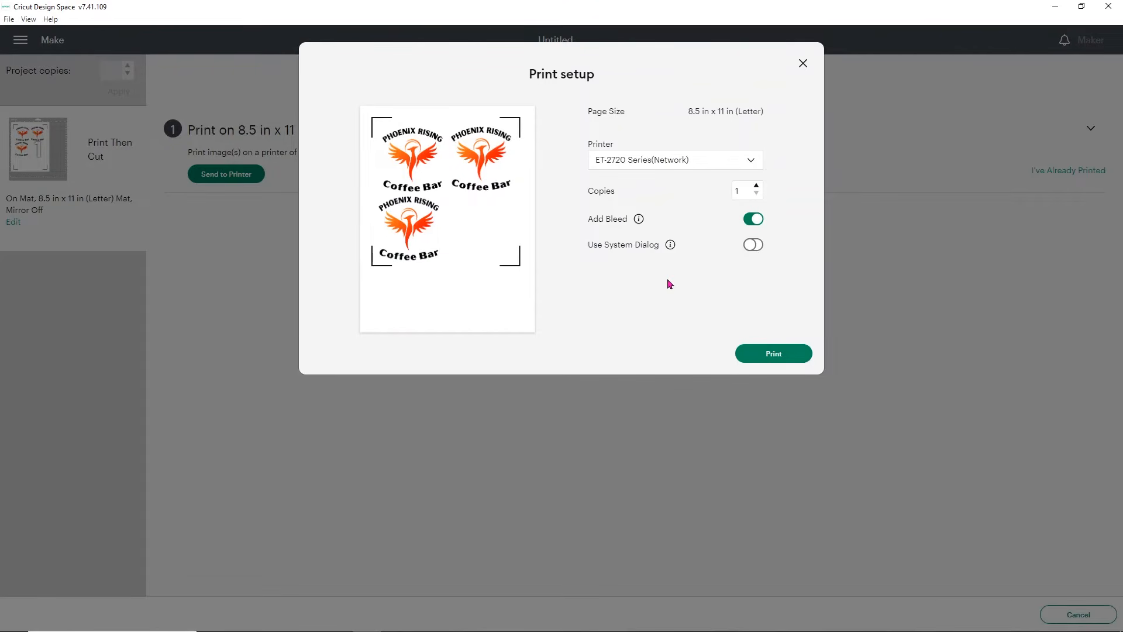
{"action": "left_click", "coordinate": [754, 248]}
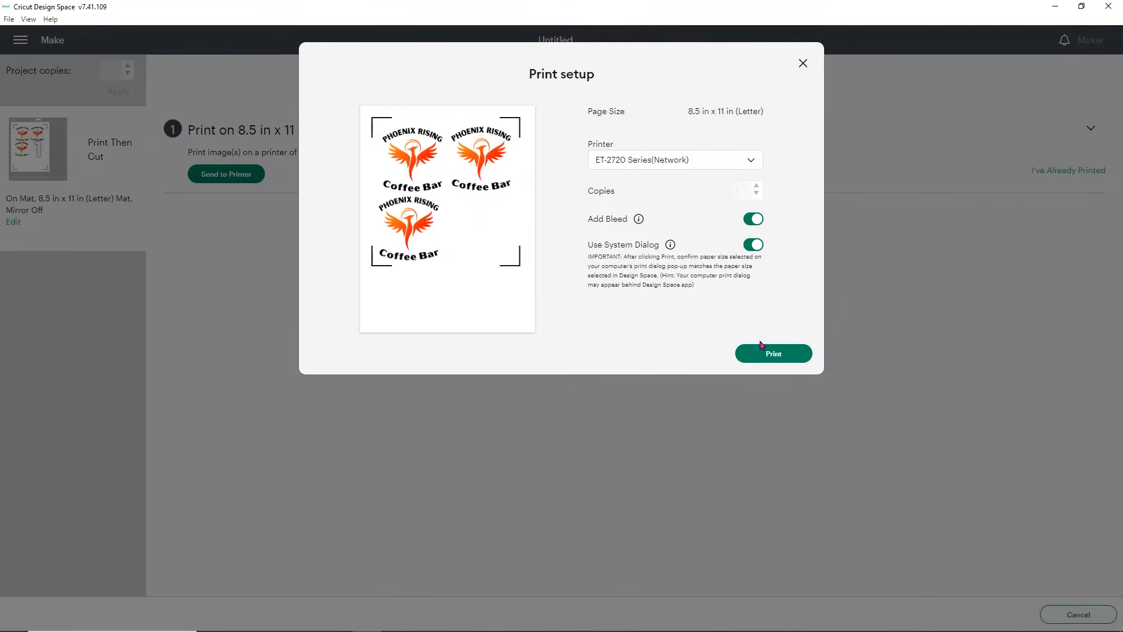
Start the print and select ET-2720 Series(Network) as the printer in the system print dialog.
{"action": "left_click", "coordinate": [771, 356]}
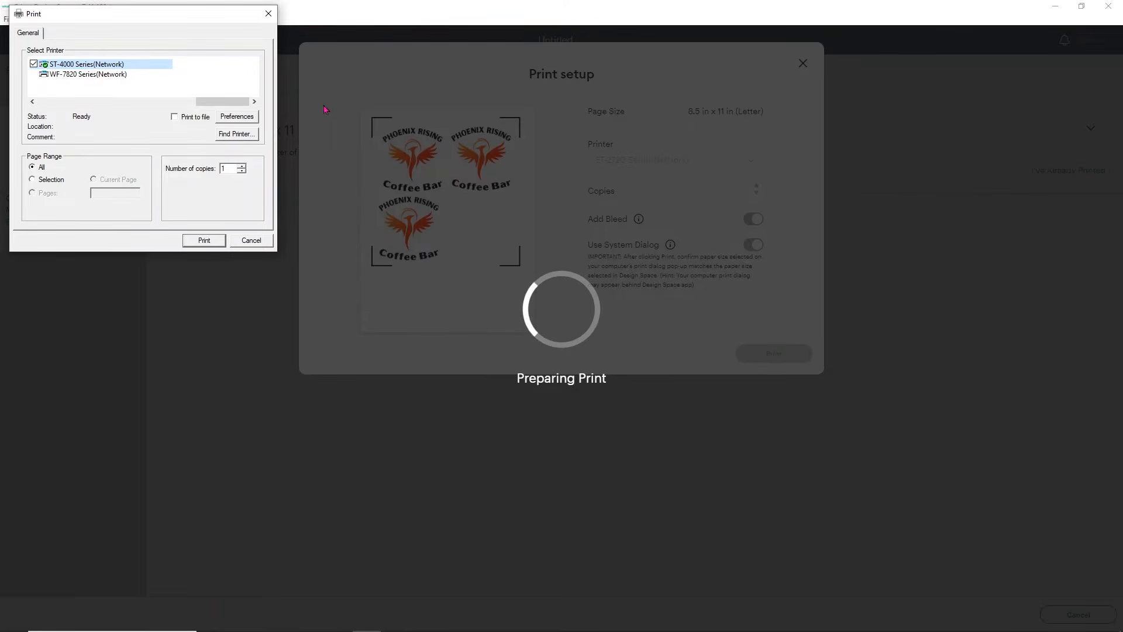
{"action": "left_click_drag", "start_coordinate": [205, 103], "coordinate": [107, 111]}
{"action": "left_click", "coordinate": [99, 74]}
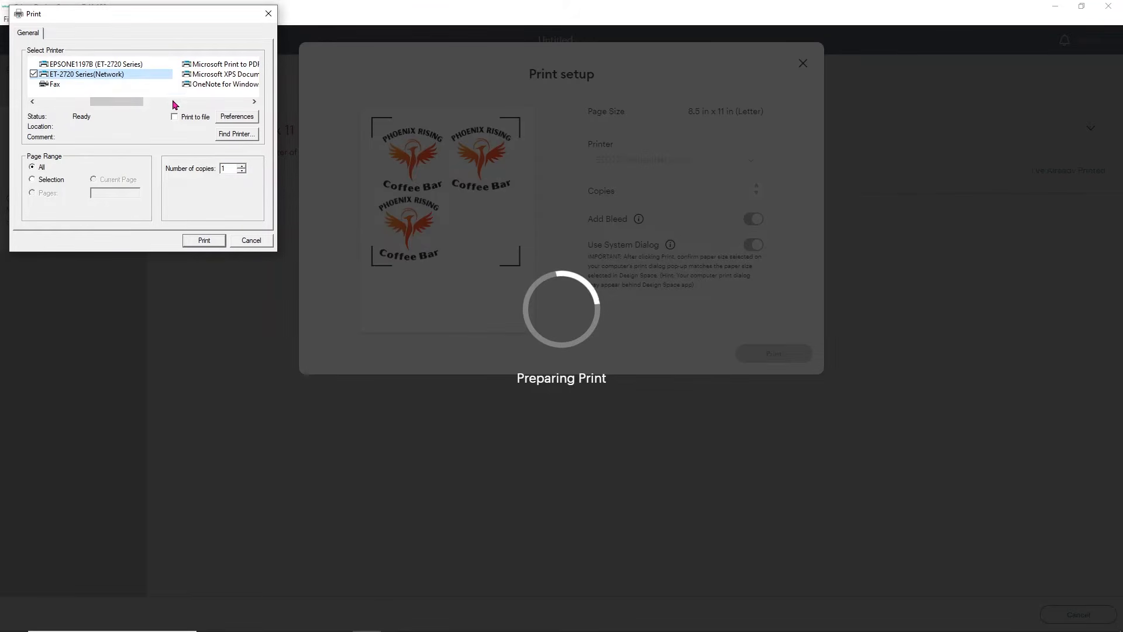
In the printer preferences, set the paper type to Premium Presentation Paper Matte and the quality to High.
{"action": "left_click", "coordinate": [225, 117]}
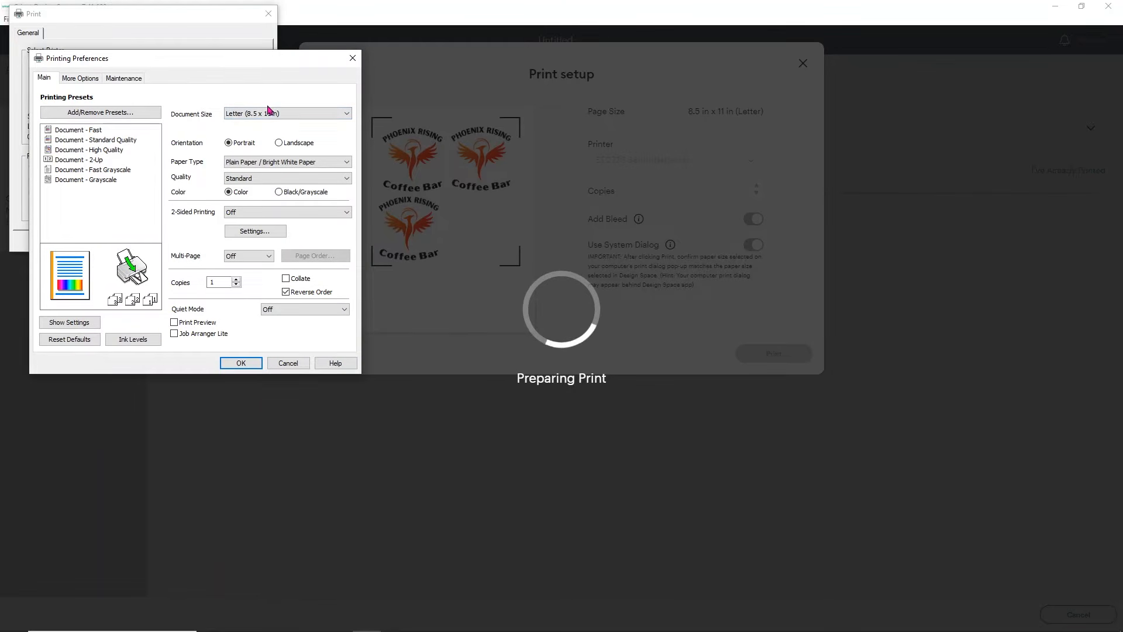
{"action": "left_click", "coordinate": [248, 162]}
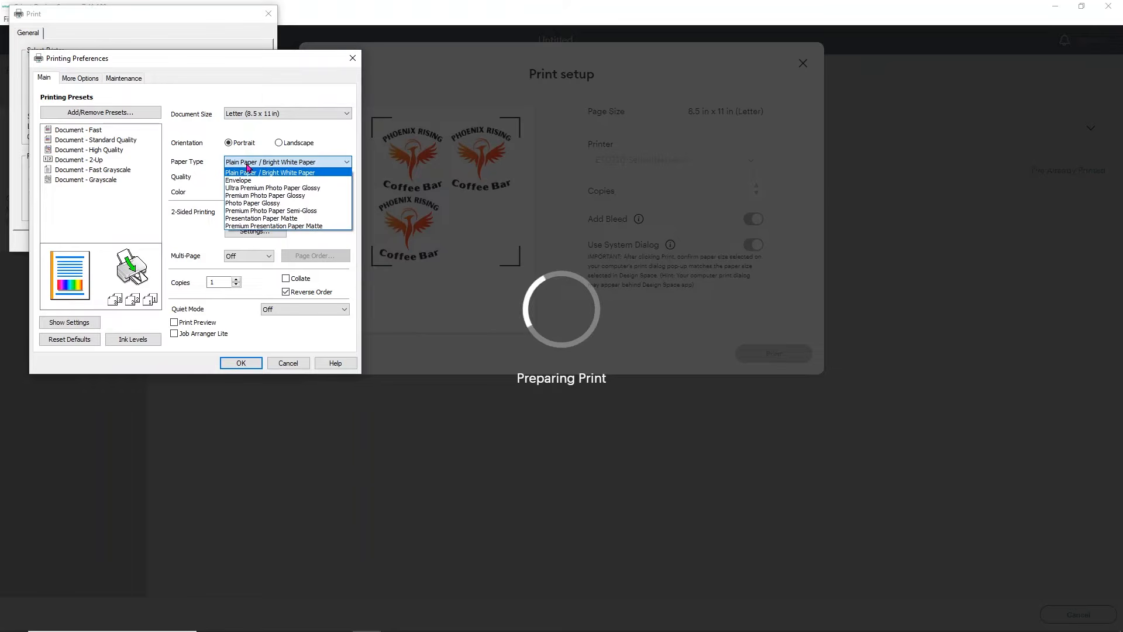
{"action": "left_click", "coordinate": [254, 226]}
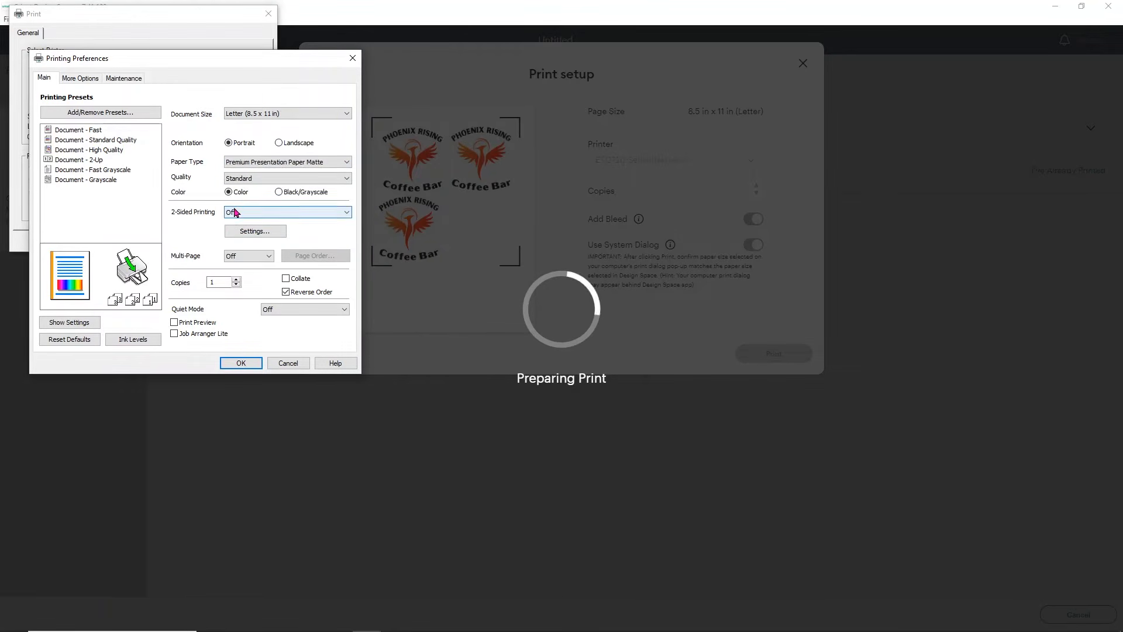
{"action": "left_click", "coordinate": [250, 179]}
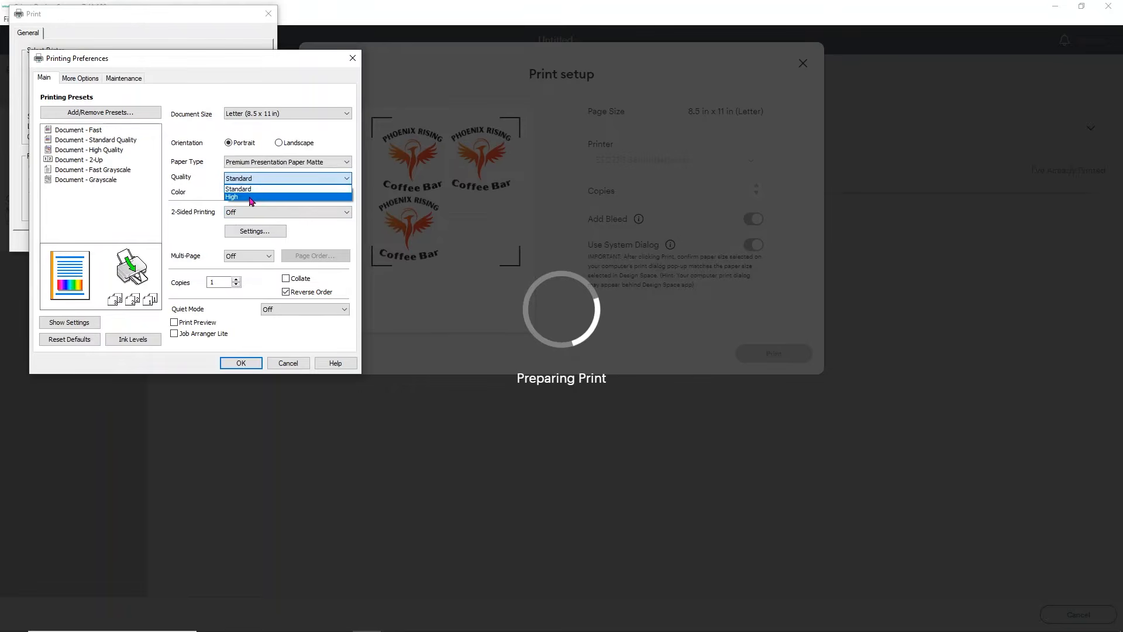
{"action": "left_click", "coordinate": [250, 192]}
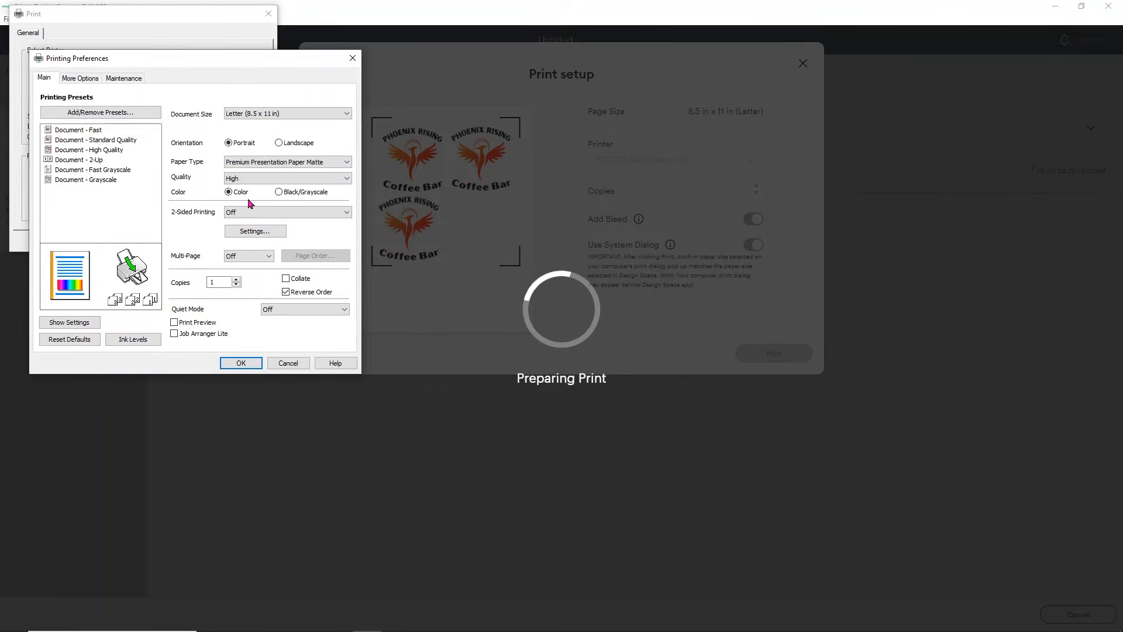
Turn off High Speed printing and accept the printer preferences.
{"action": "left_click", "coordinate": [80, 78]}
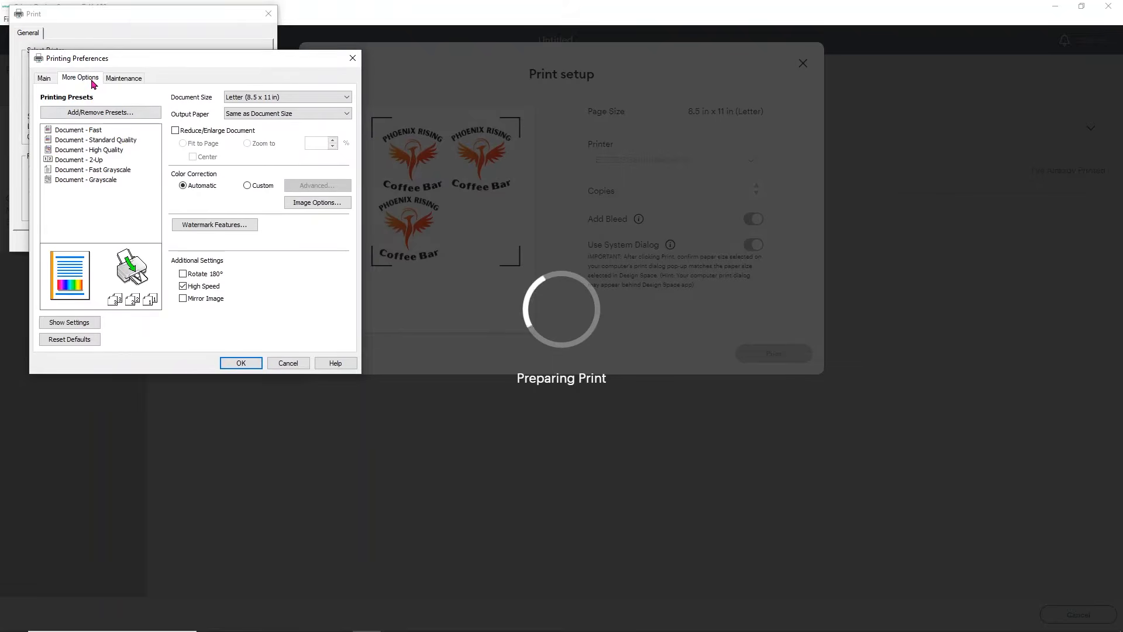
{"action": "left_click", "coordinate": [183, 286]}
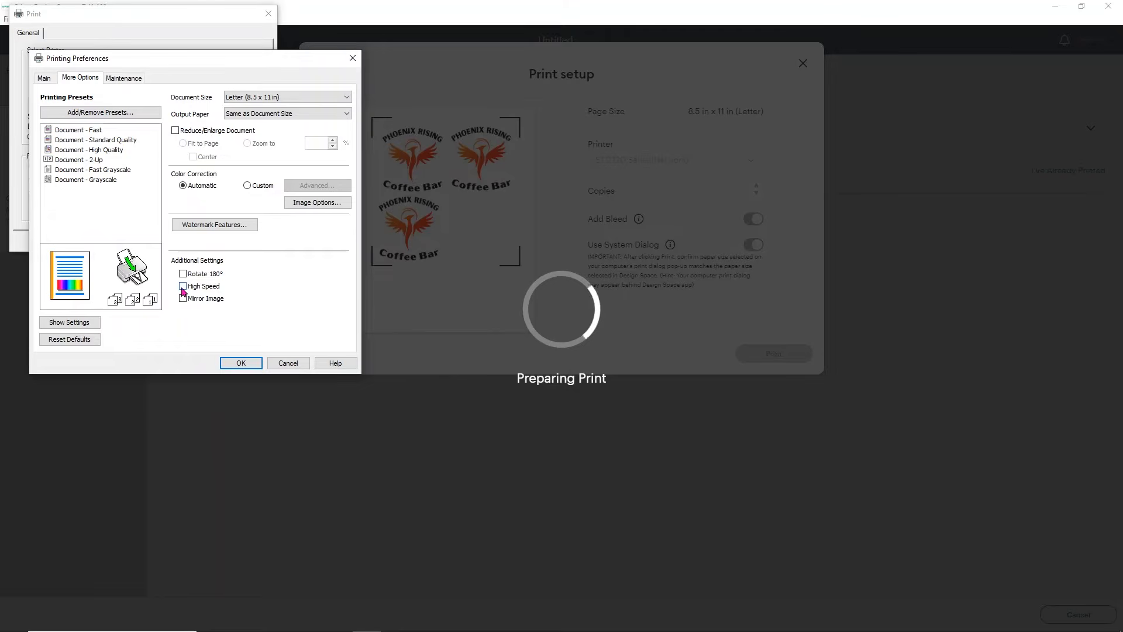
{"action": "left_click", "coordinate": [237, 363]}
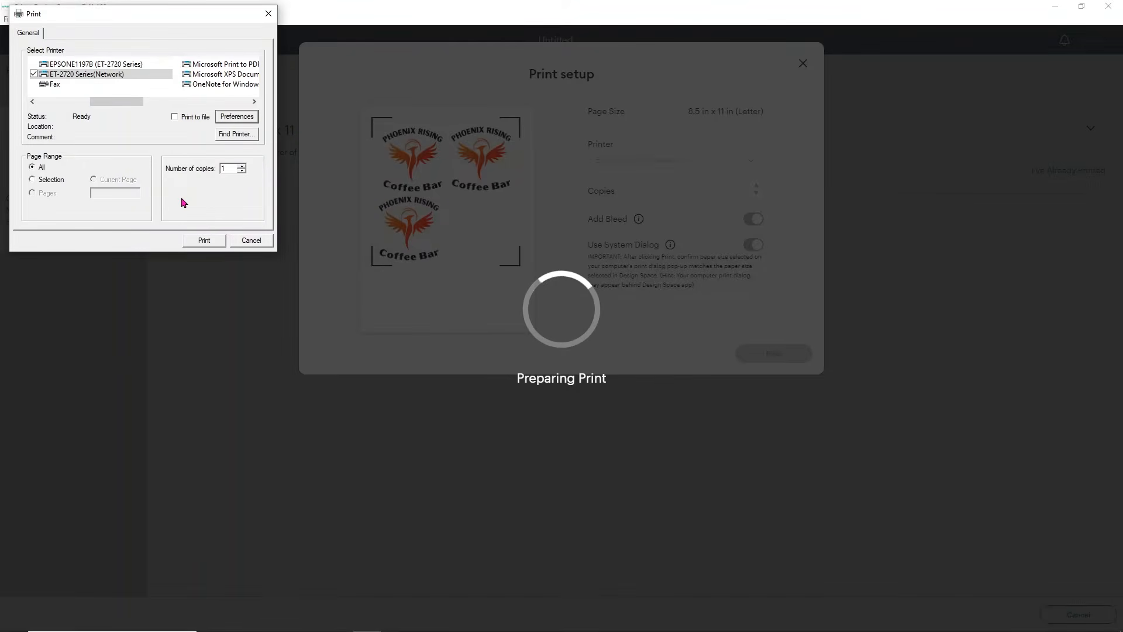